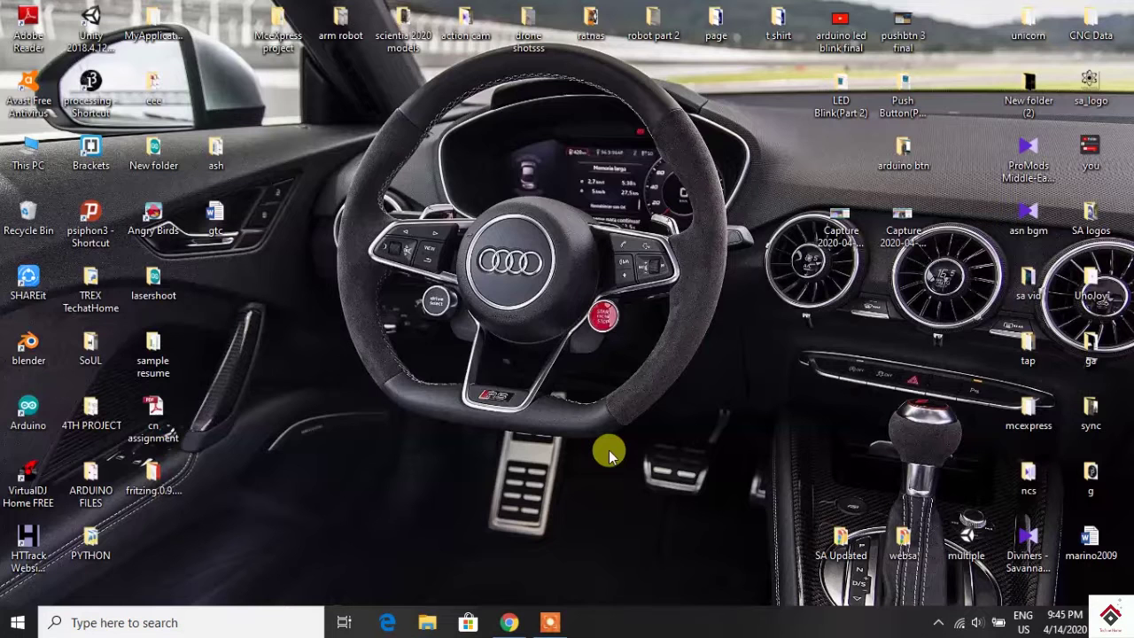
Switch to Chrome, search Google for "tinkercad" and open the Tinkercad website from the results
click(508, 623)
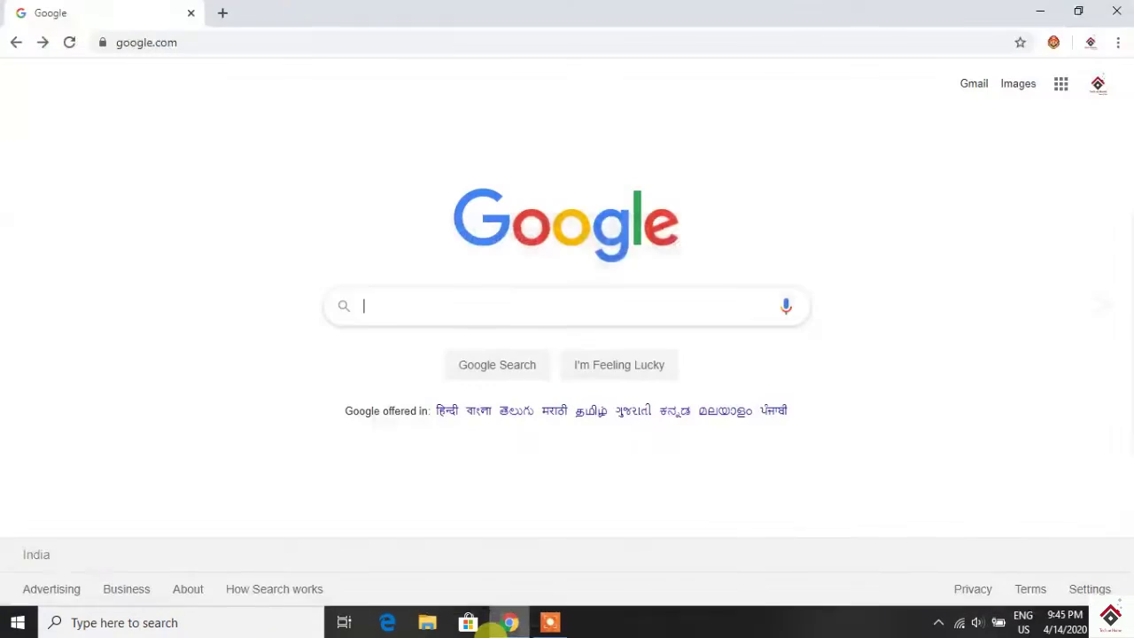
click(536, 310)
text(tink)
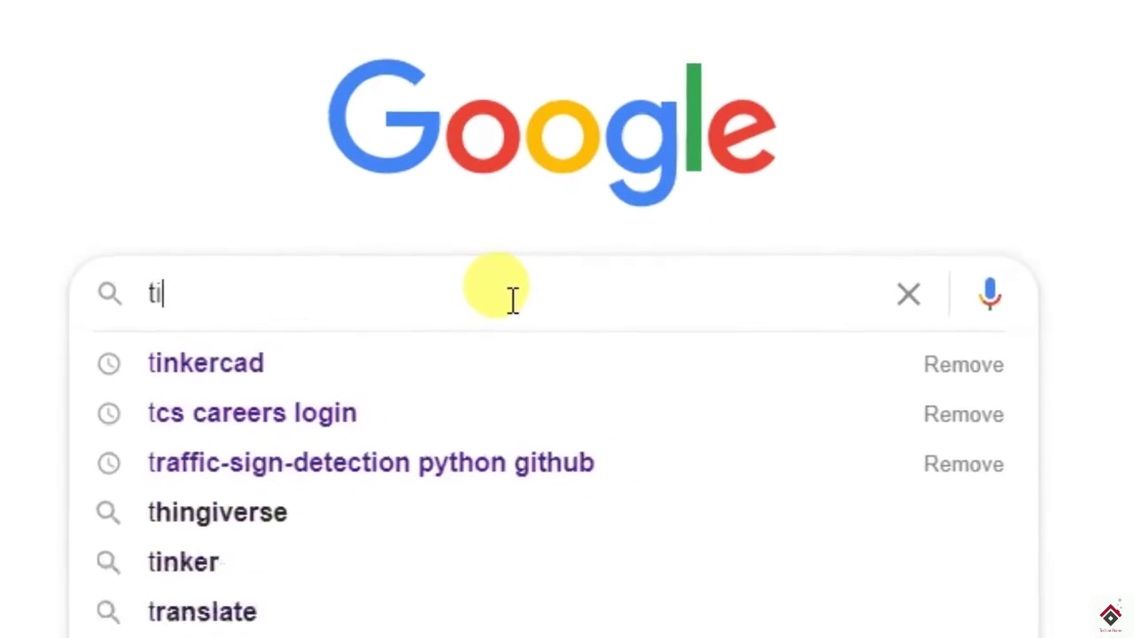
text(ercad)
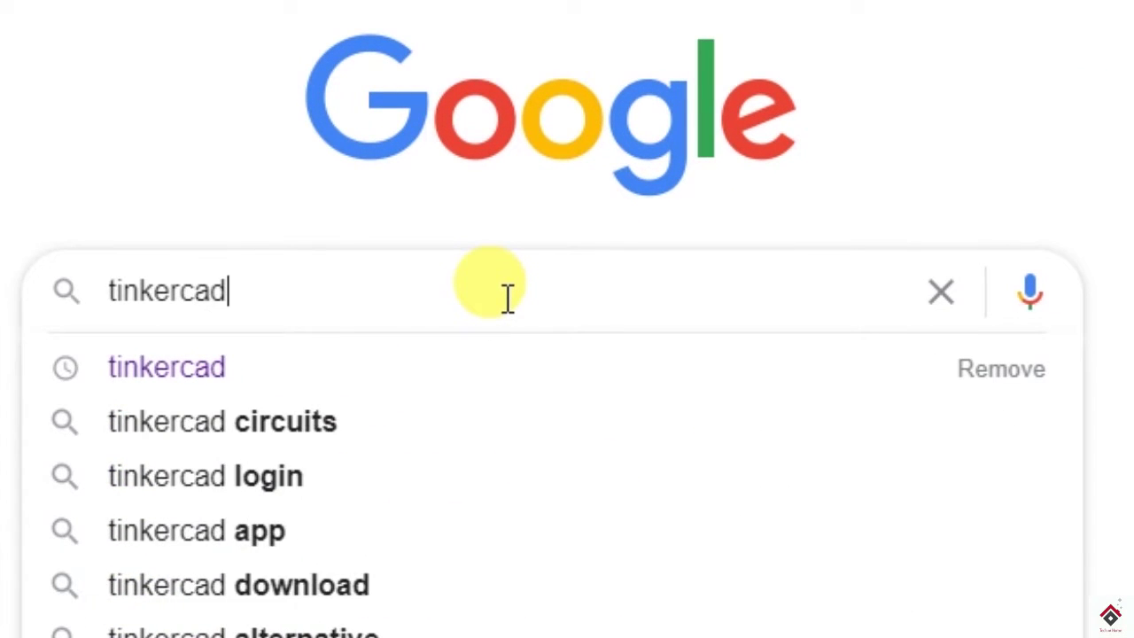
key(Escape)
key(Return)
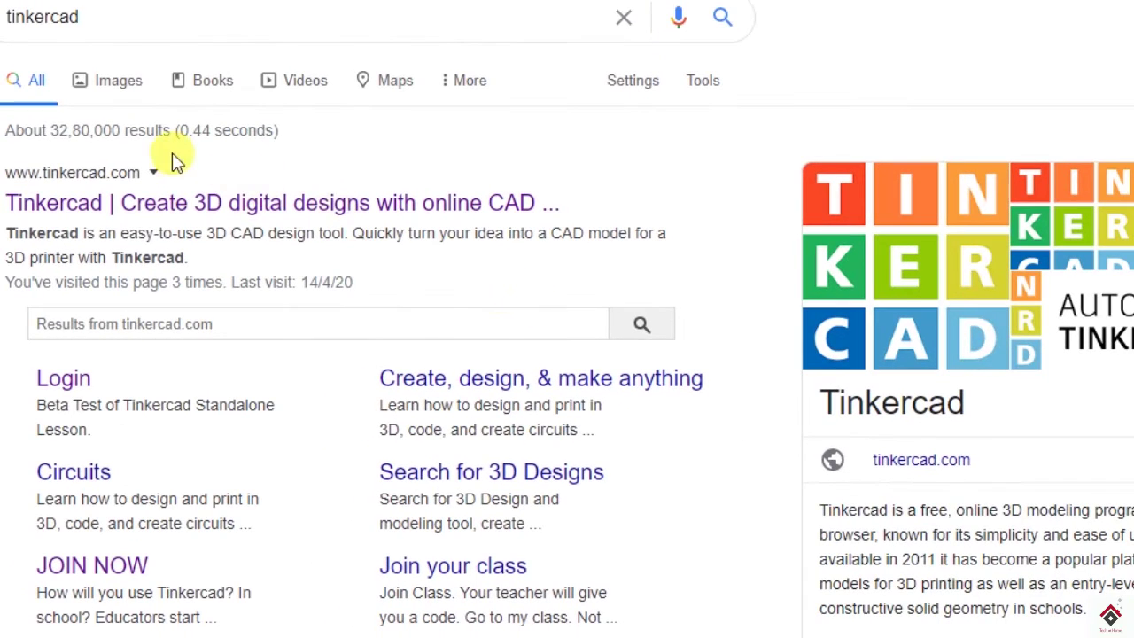
click(144, 217)
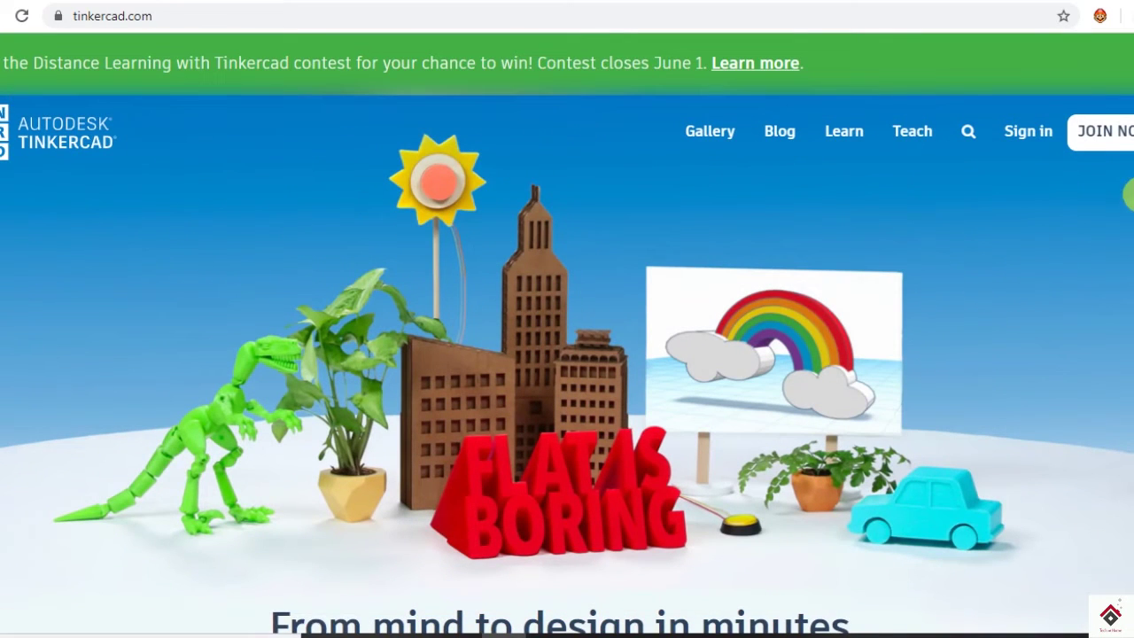
Sign in to Tinkercad with the email or username option, submitting the account's username and entering the account password
click(1118, 131)
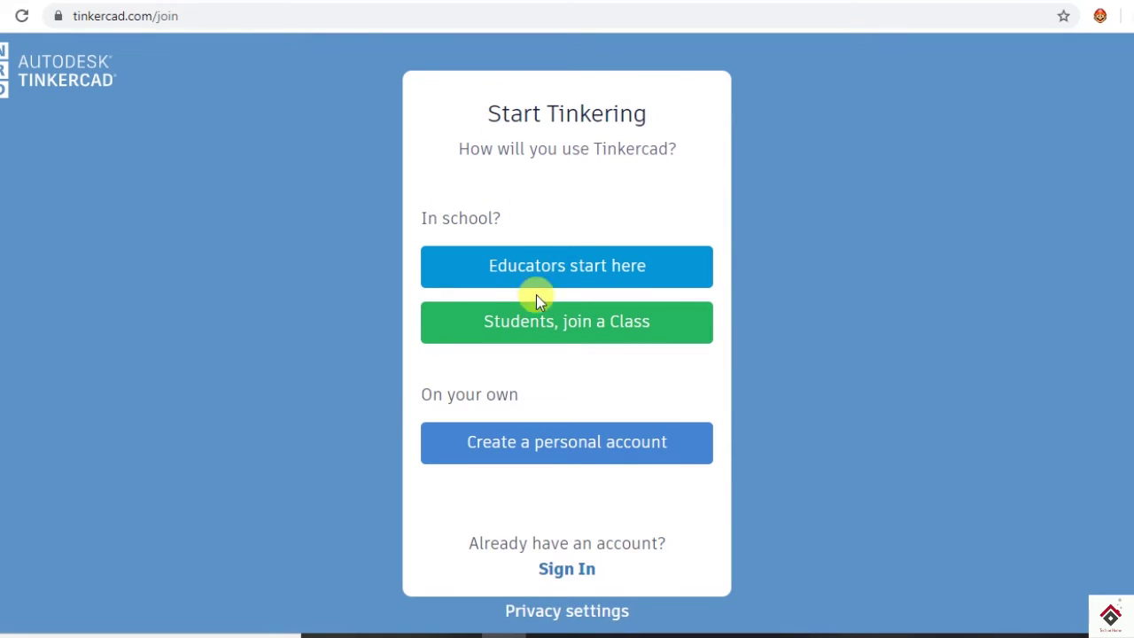
click(565, 571)
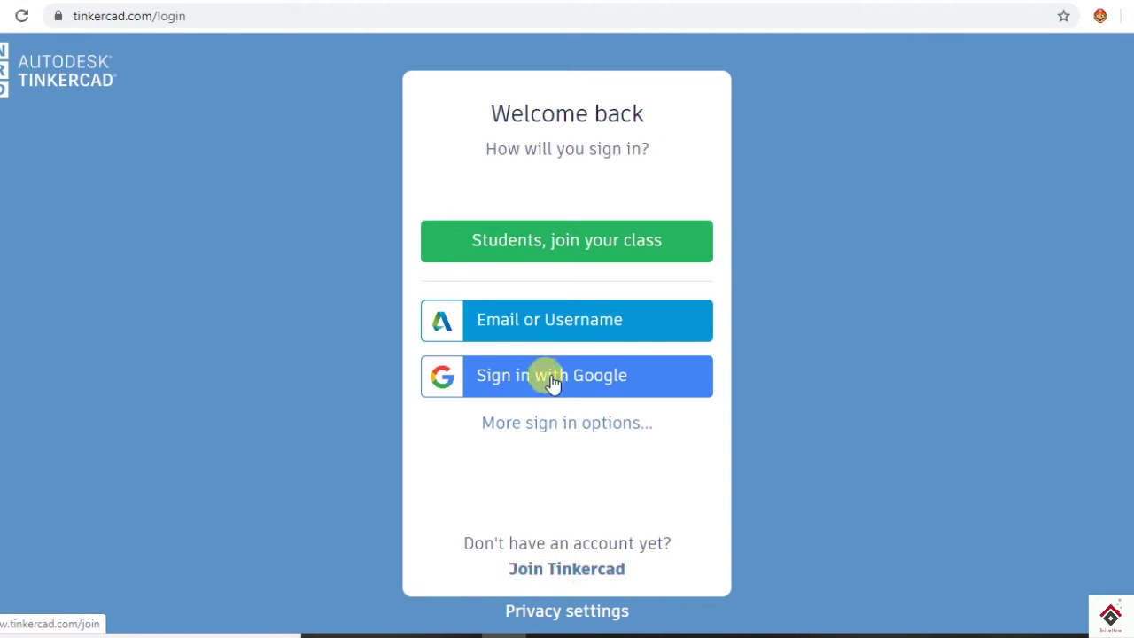
click(544, 325)
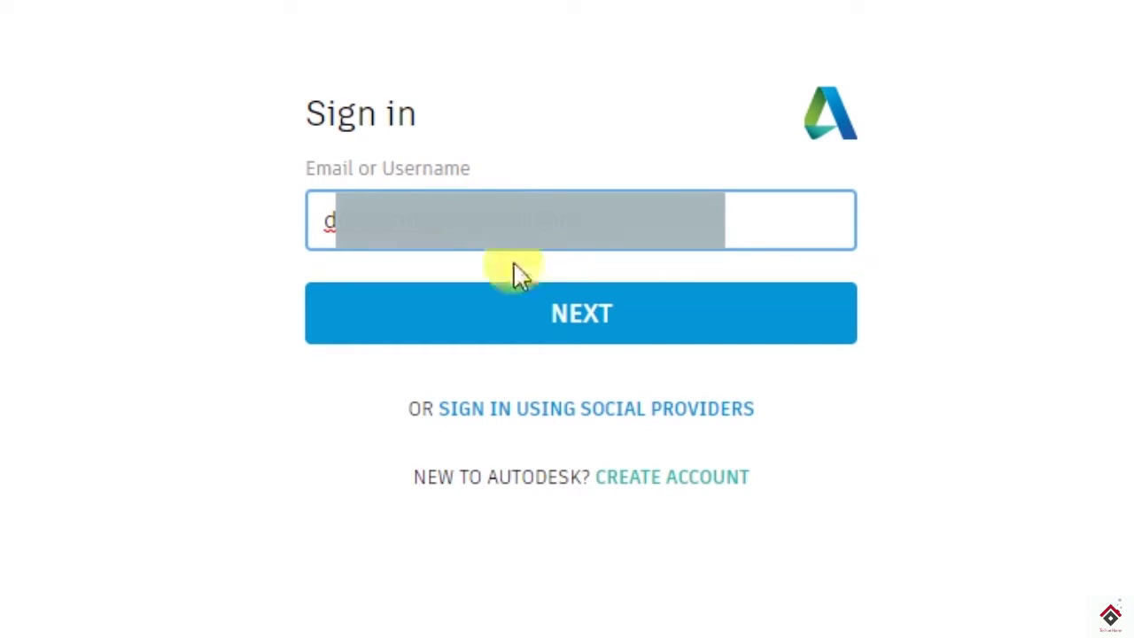
click(529, 308)
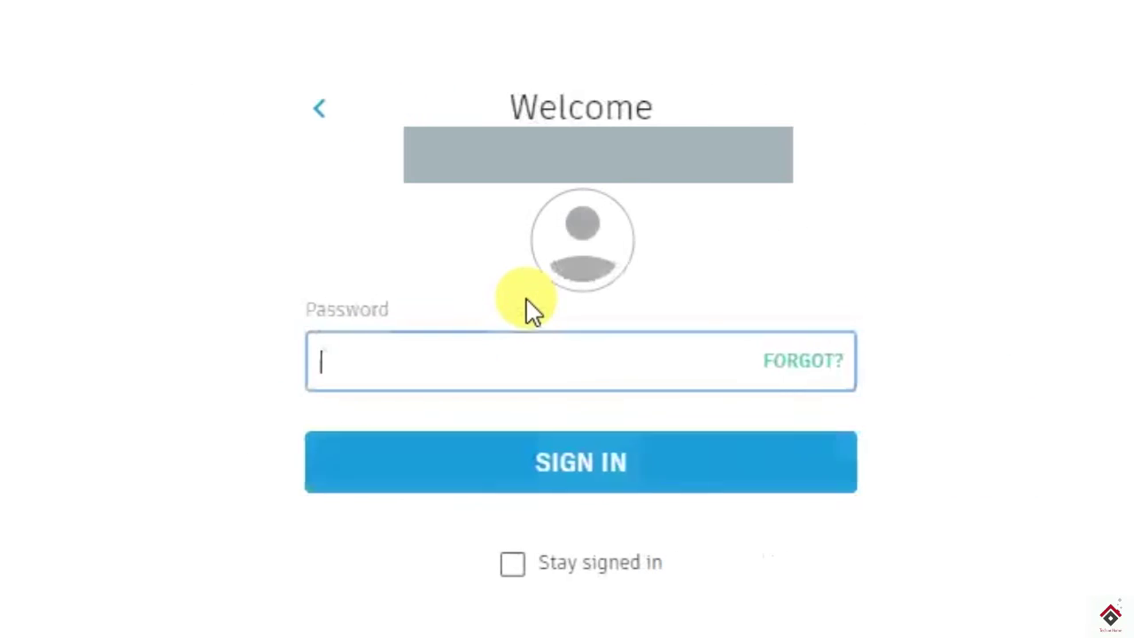
text(p)
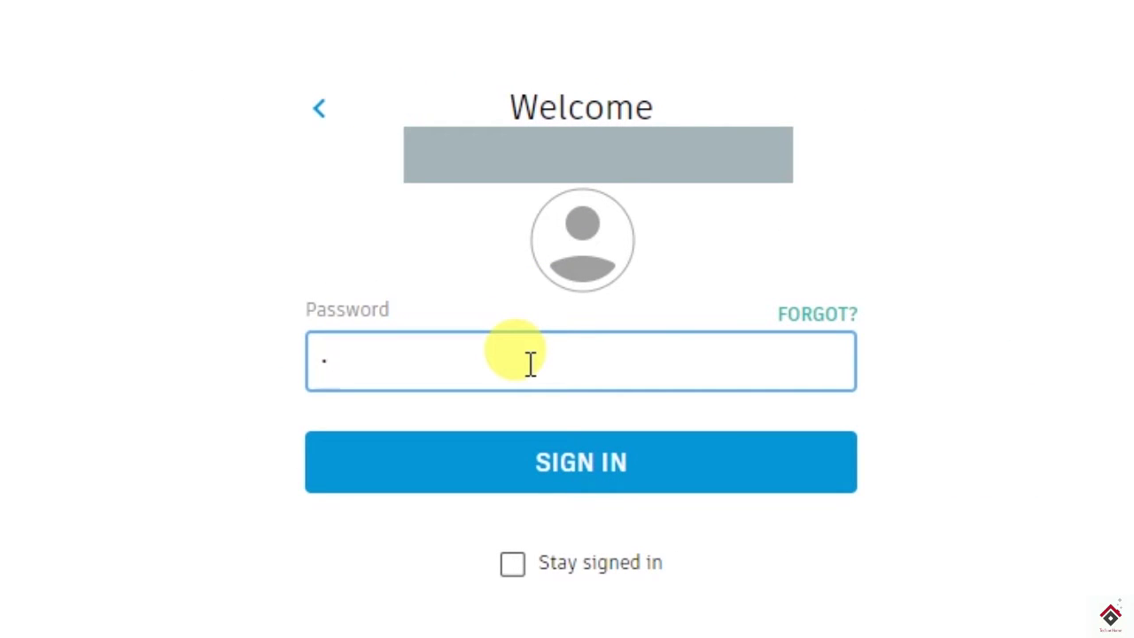
text(assword)
click(567, 474)
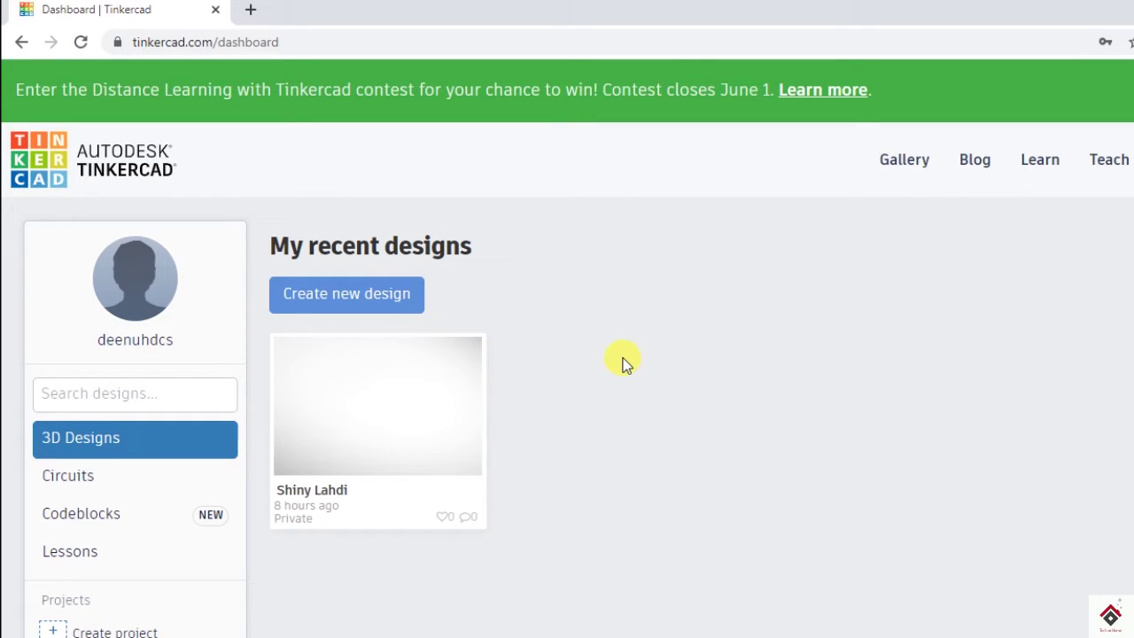
Create a new circuit from the Circuits section of the dashboard
click(86, 479)
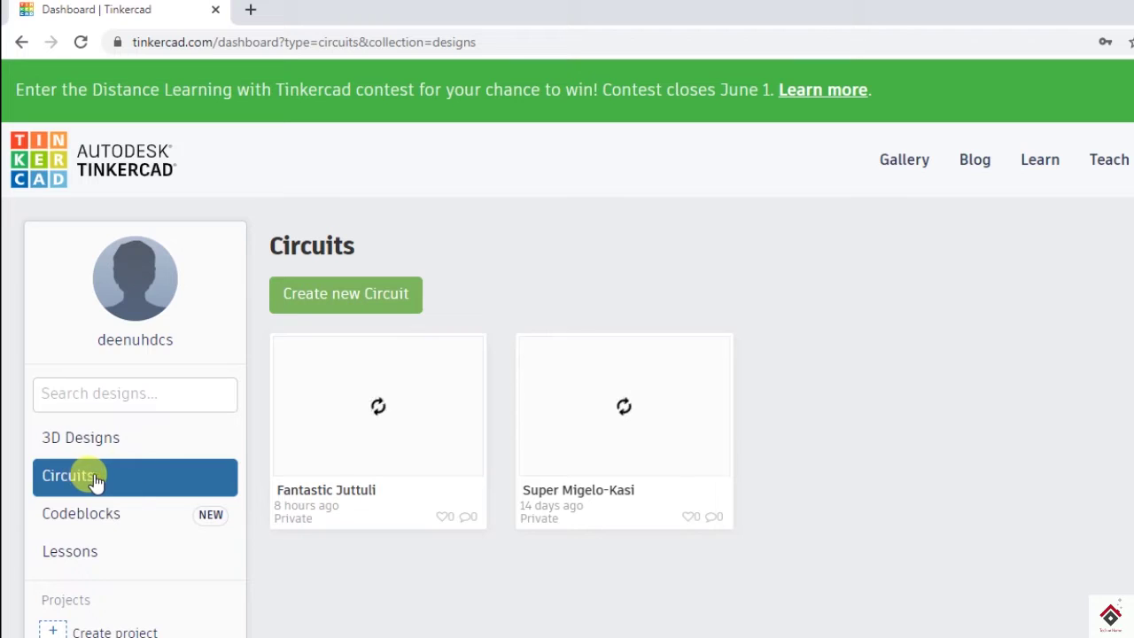
click(356, 293)
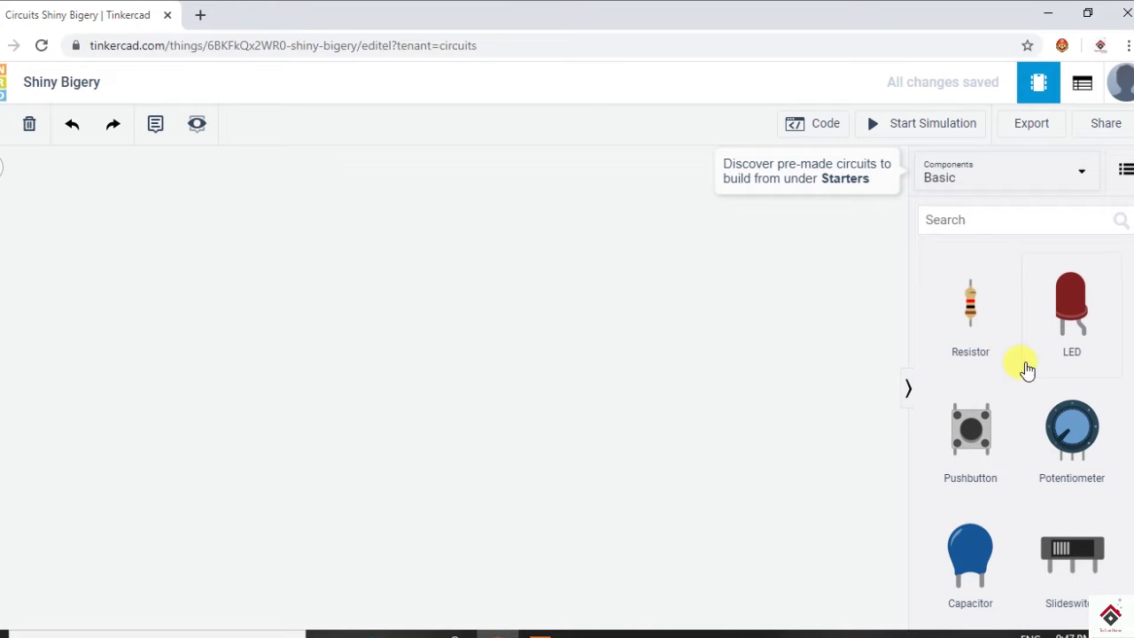
Browse the Basic components and the Arduino starters in the component library
scroll(1026, 370, down, 1)
scroll(1026, 370, down, 8)
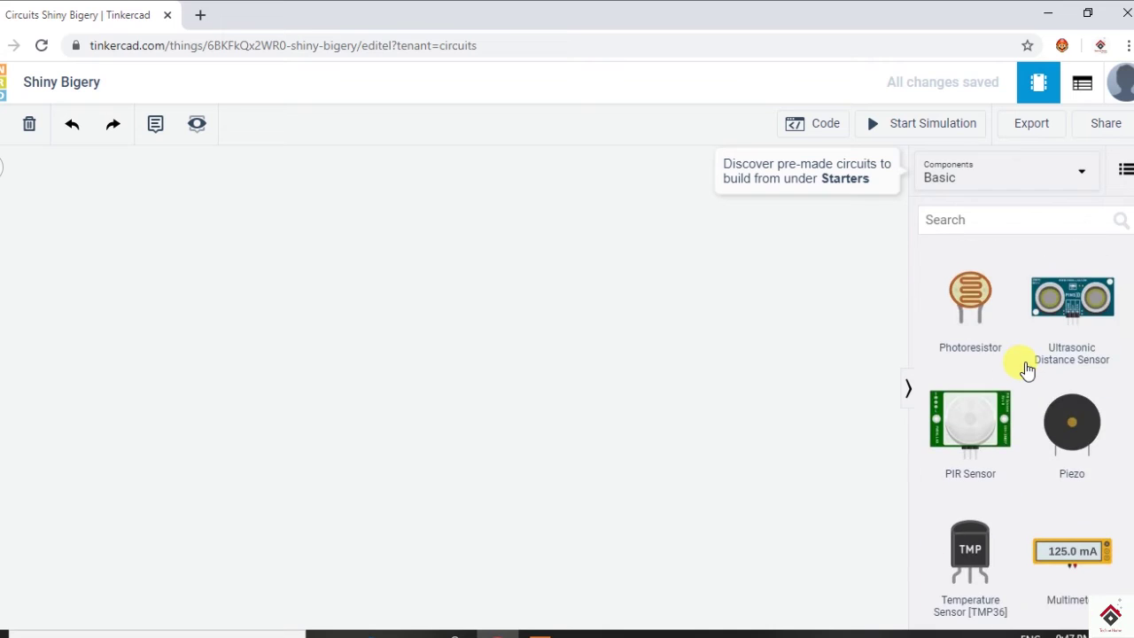
click(1082, 184)
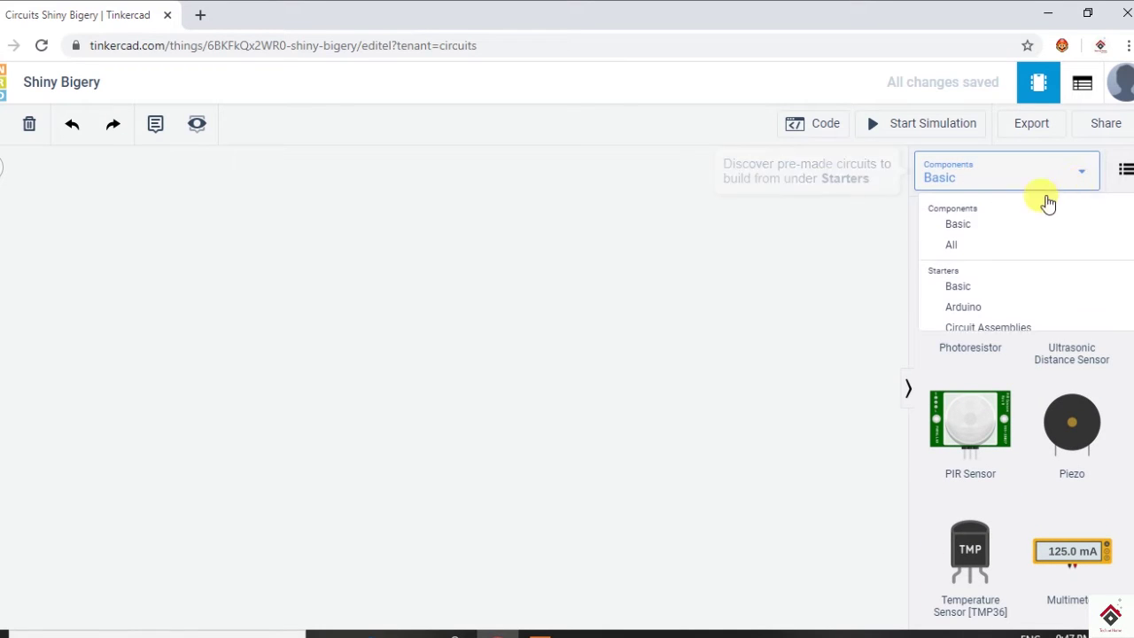
click(973, 312)
scroll(1030, 395, down, 2)
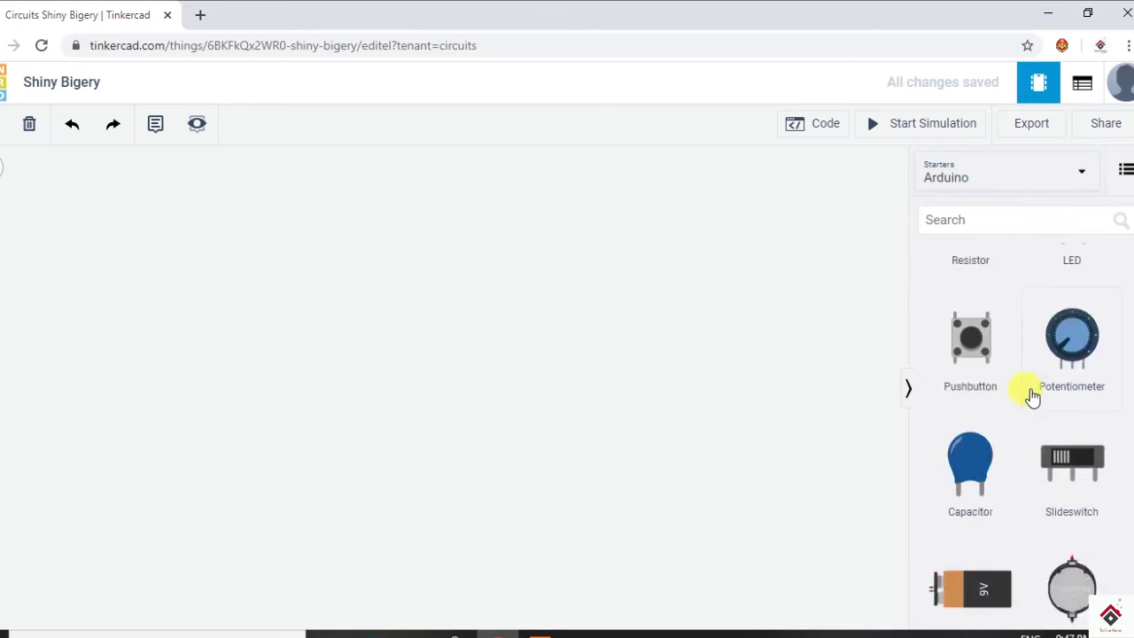
scroll(1032, 396, down, 6)
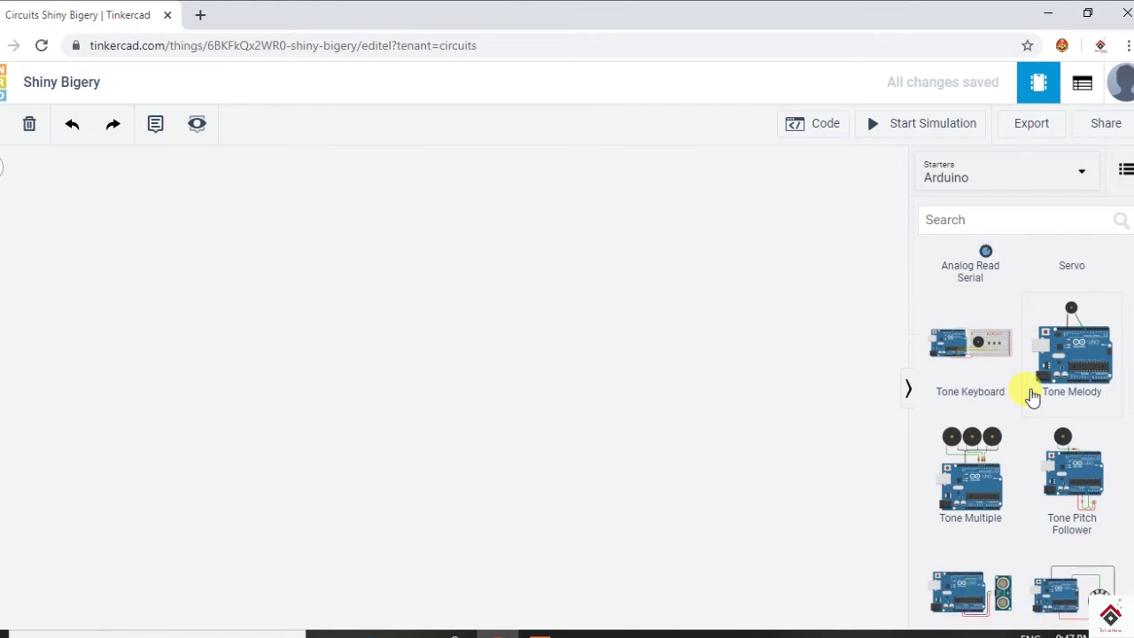
scroll(1032, 396, up, 5)
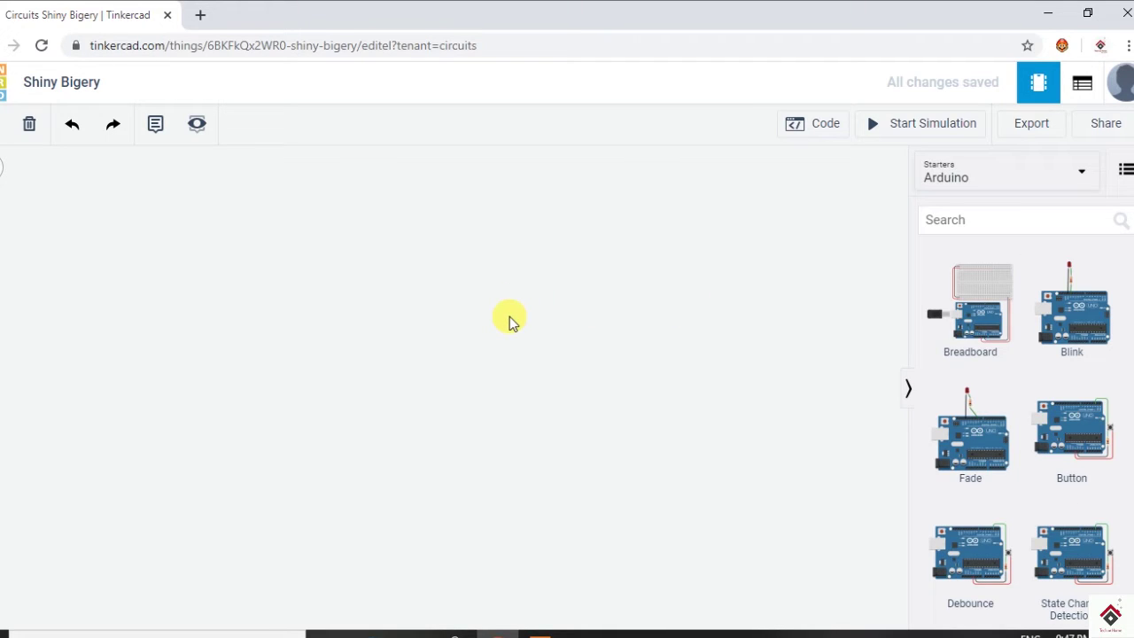
Search the components for "arduino" and place an Arduino Uno R3 on the workplane
click(995, 219)
text(ard)
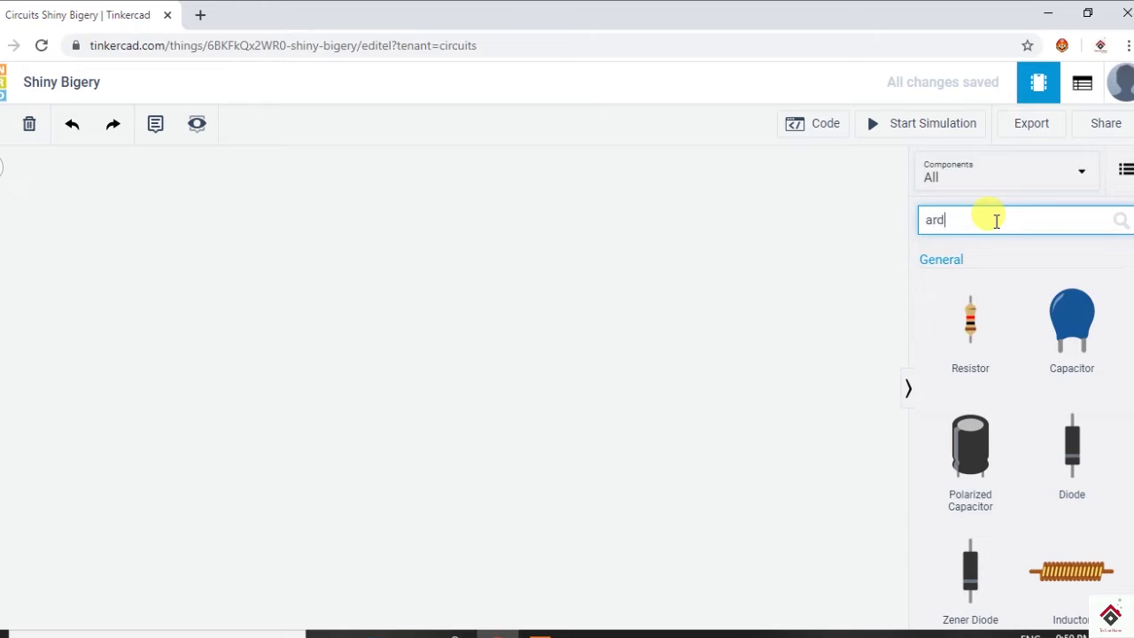
text(uino)
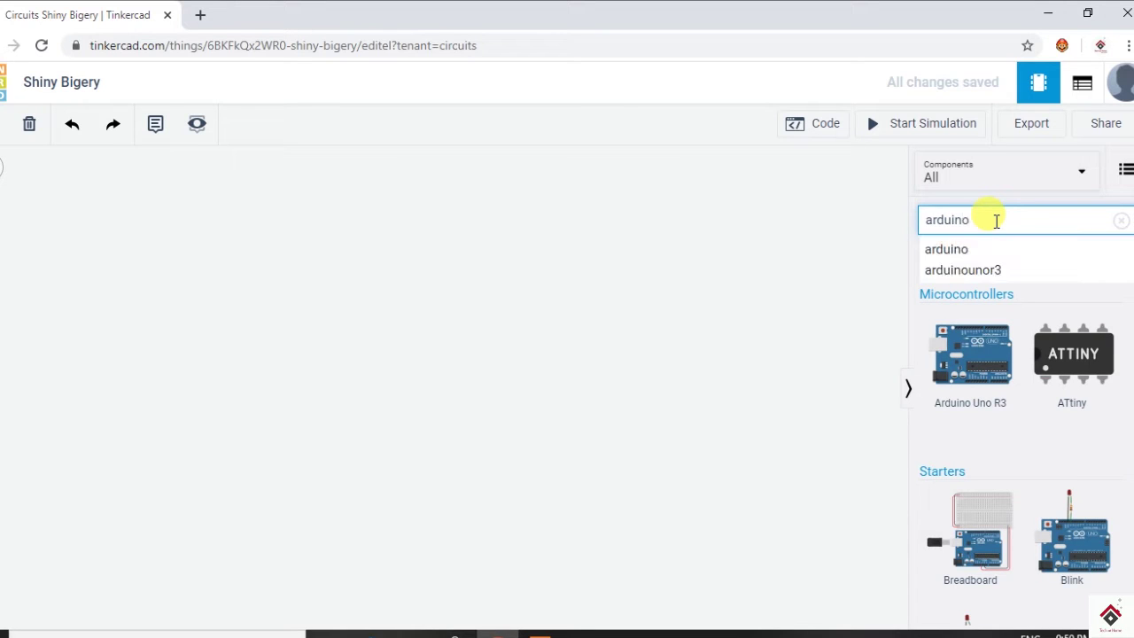
click(375, 355)
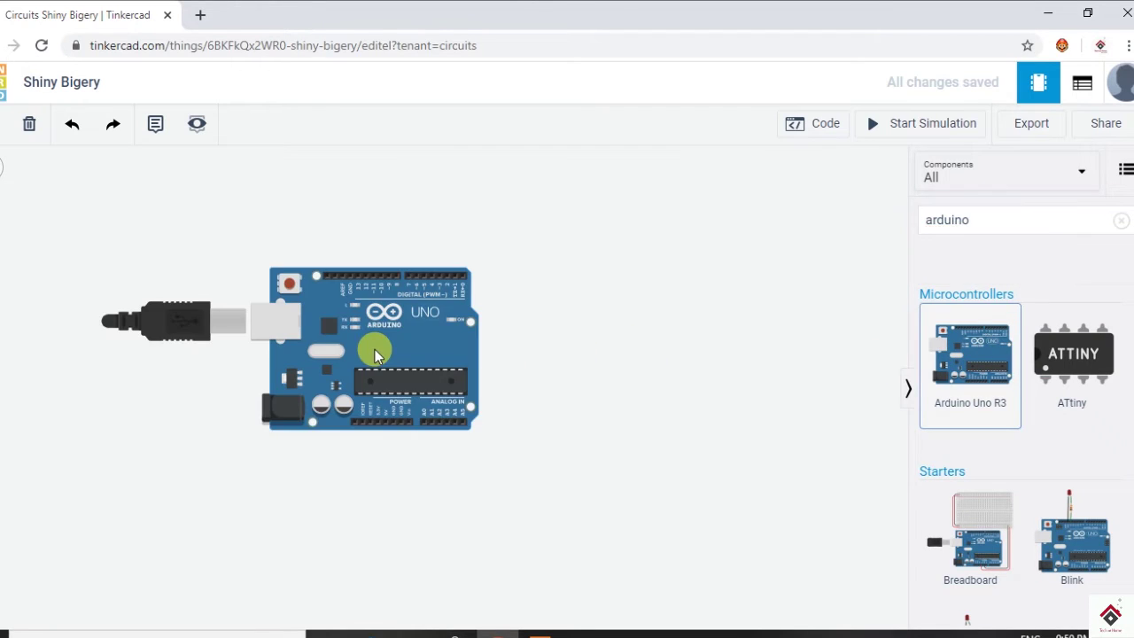
Search the components for "led" and place an LED up beside the Arduino board
click(996, 218)
key(BackSpace)
key(BackSpace)
key(BackSpace)
key(BackSpace)
key(BackSpace)
key(BackSpace)
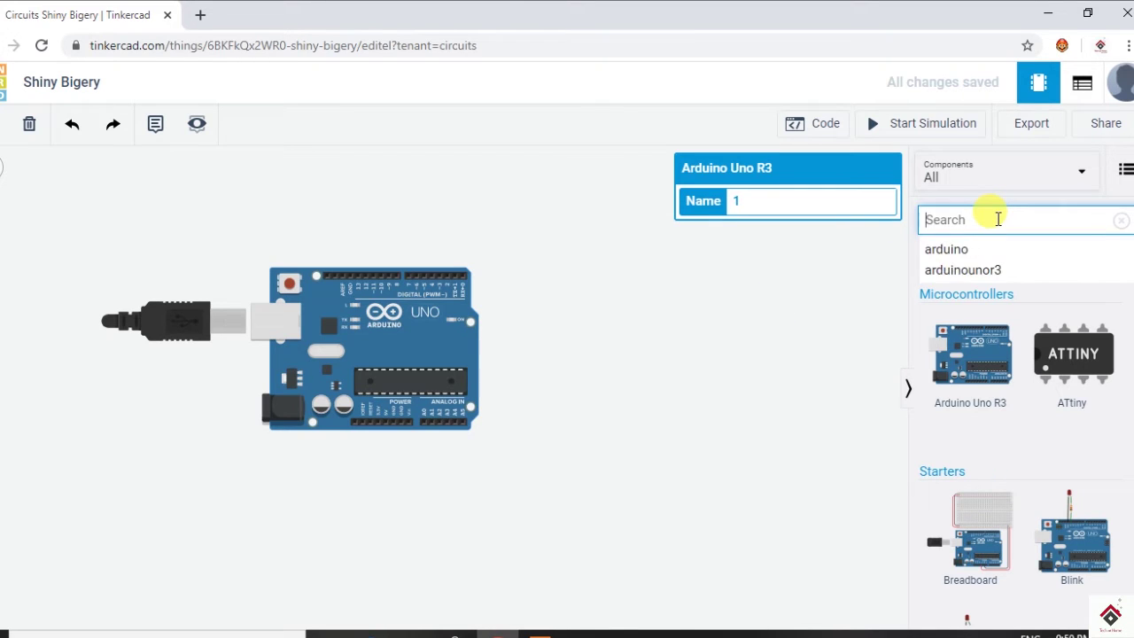
text(led)
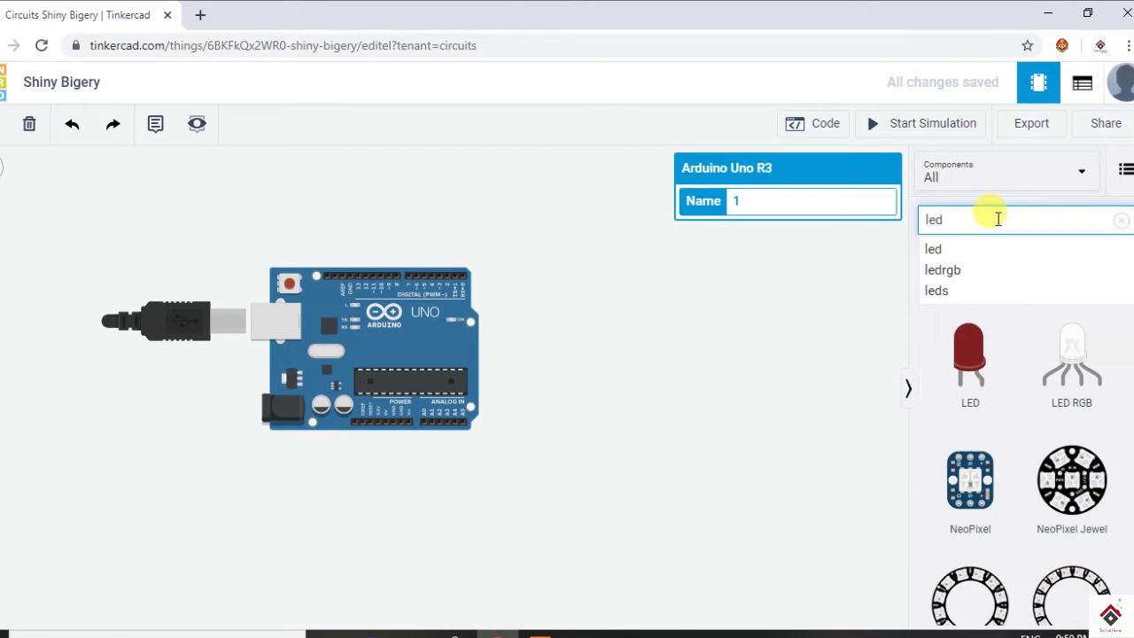
click(969, 354)
click(617, 249)
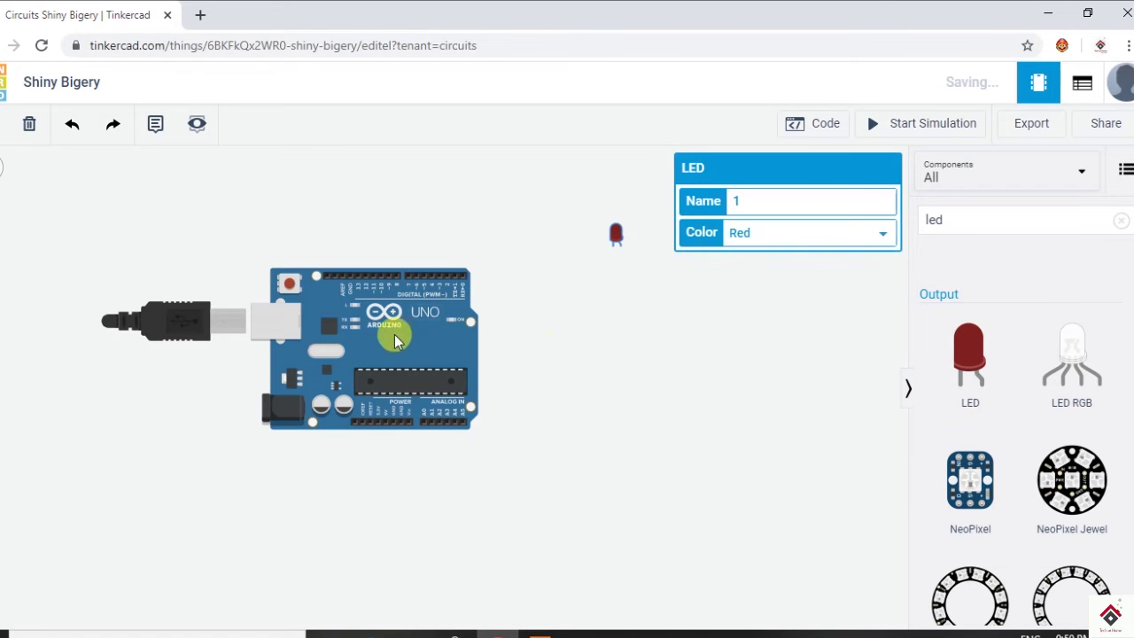
Rearrange the parts so the LED sits centered above the Arduino board, and choose Red as the LED color
drag(396, 333, 501, 457)
drag(614, 235, 477, 236)
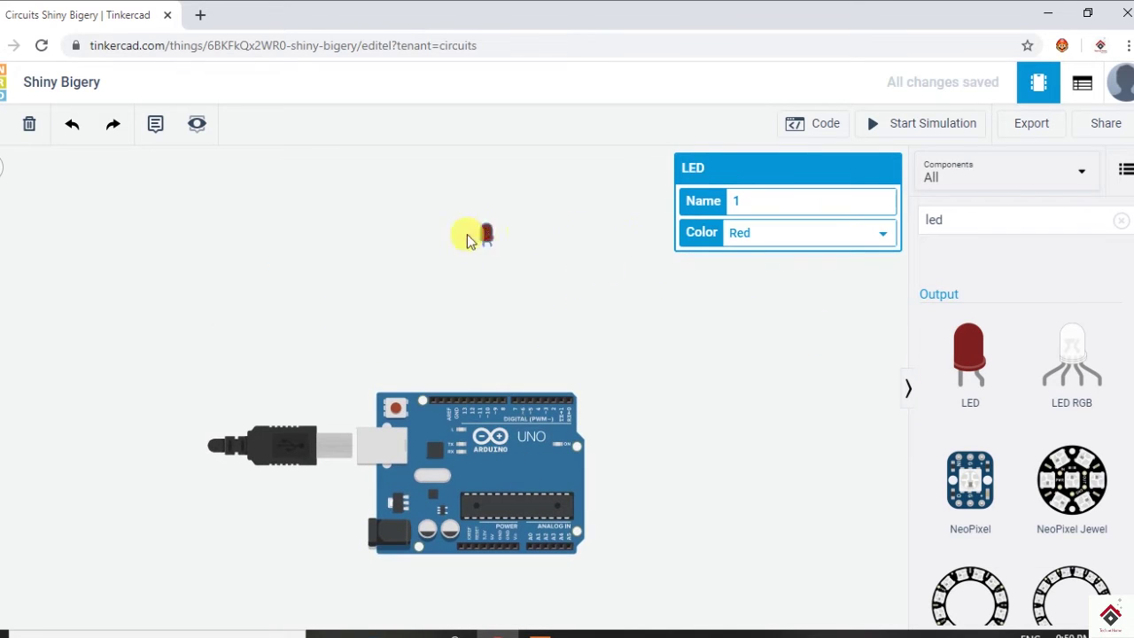
click(1035, 157)
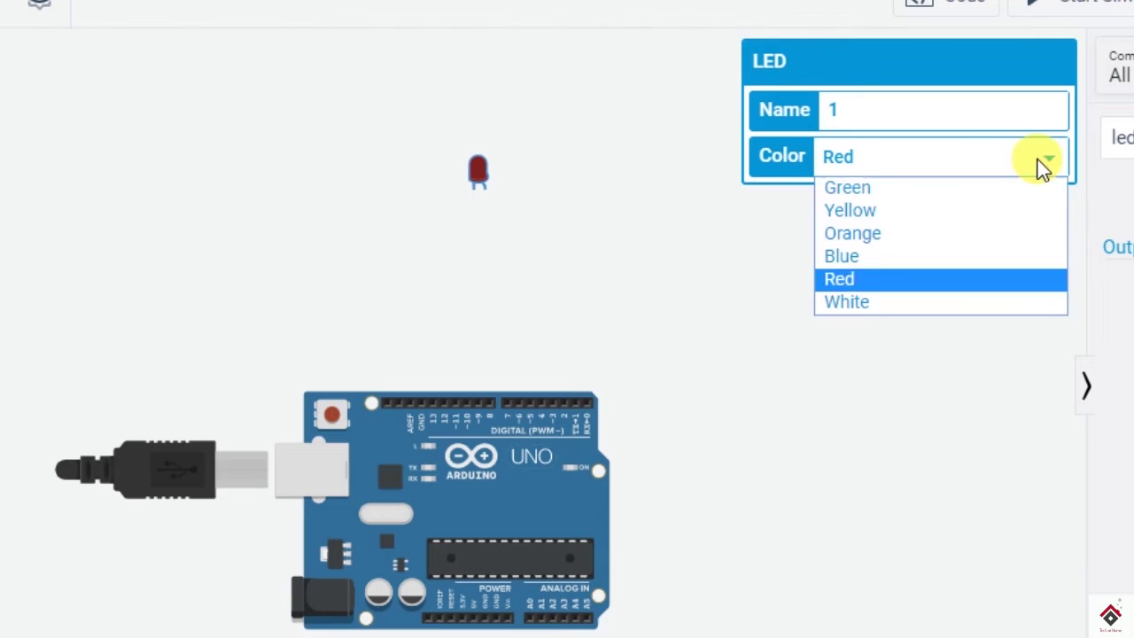
click(875, 278)
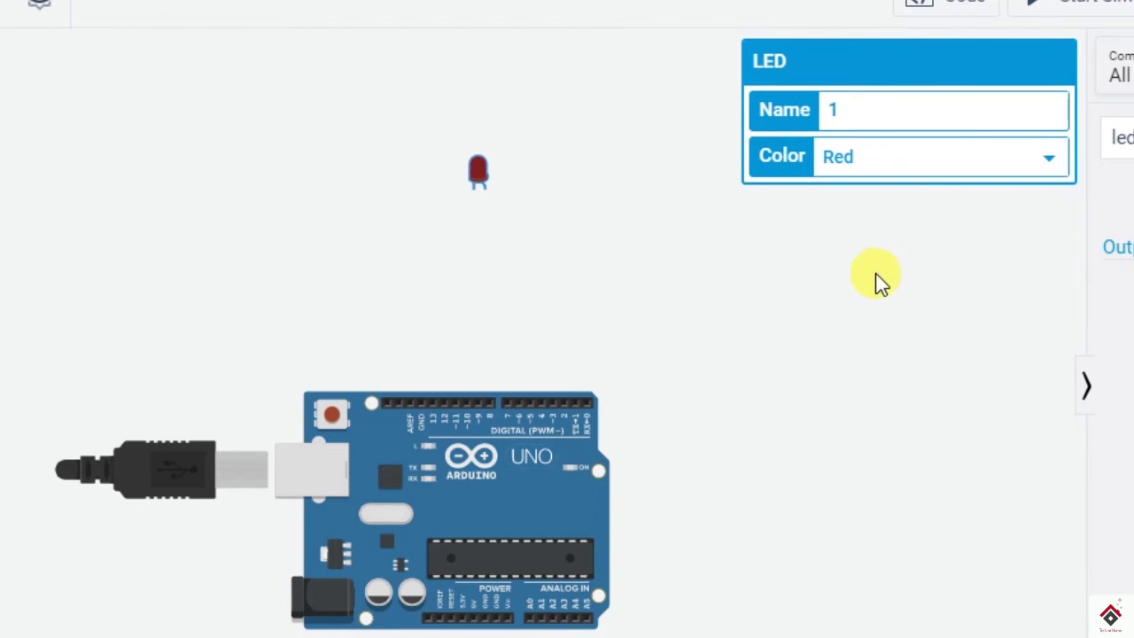
Wire the LED's left leg to the Arduino's upper GND pin and its right leg to digital pin 7
click(475, 193)
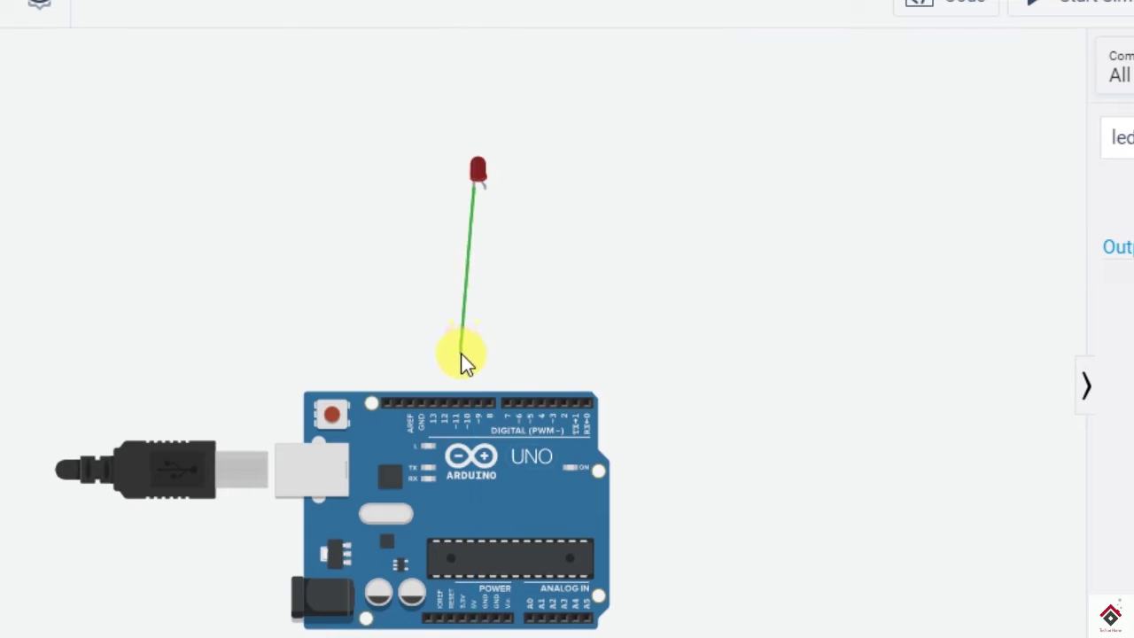
click(420, 403)
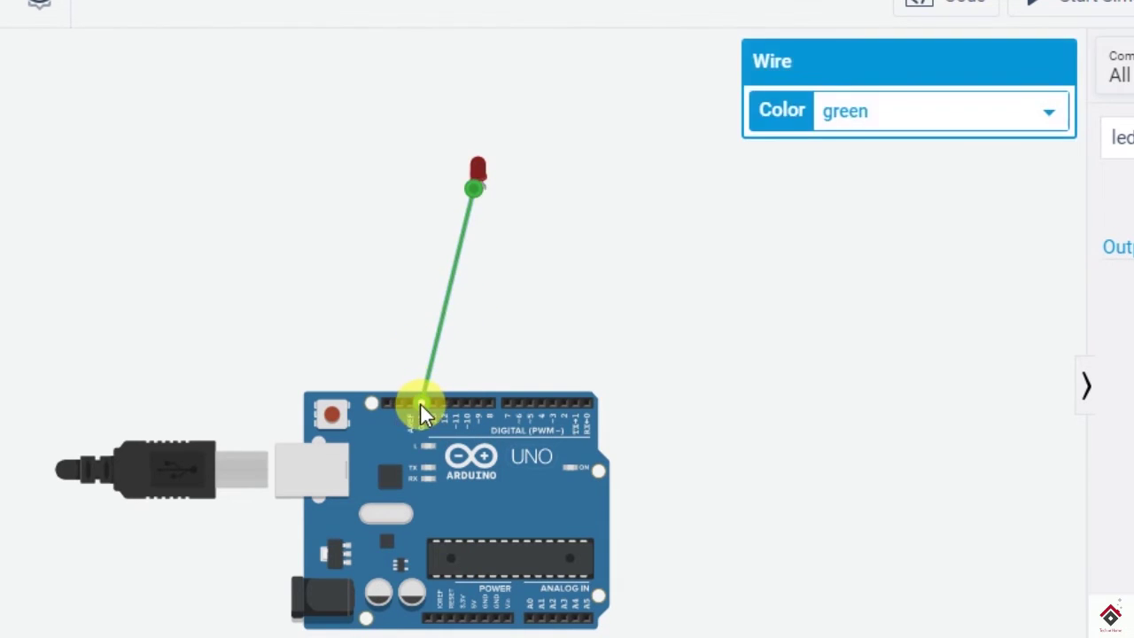
click(489, 192)
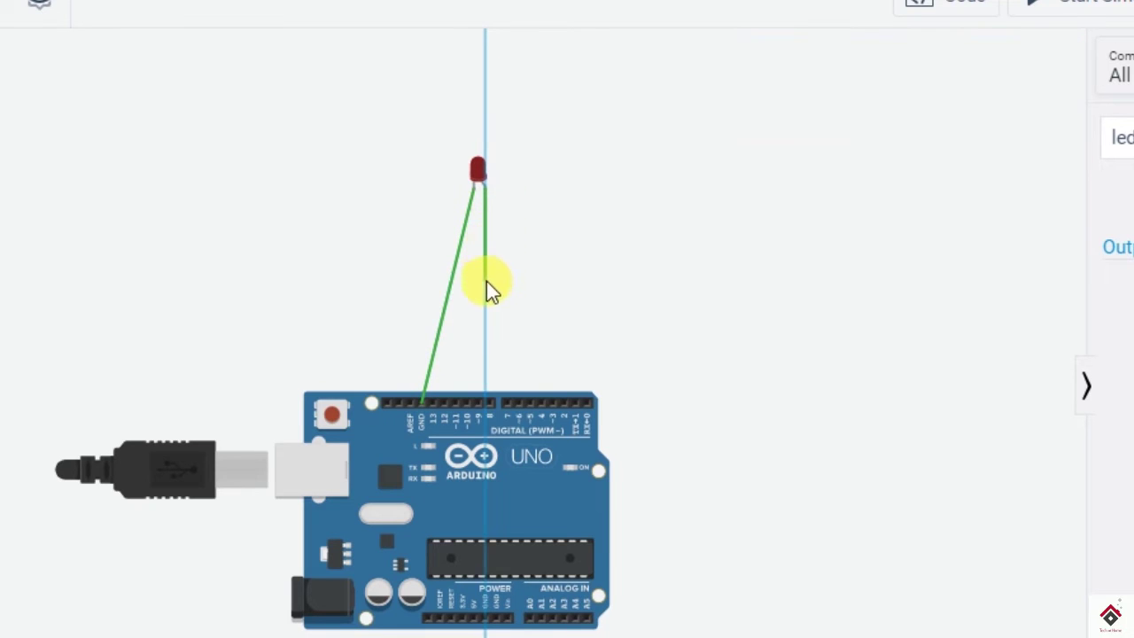
click(508, 401)
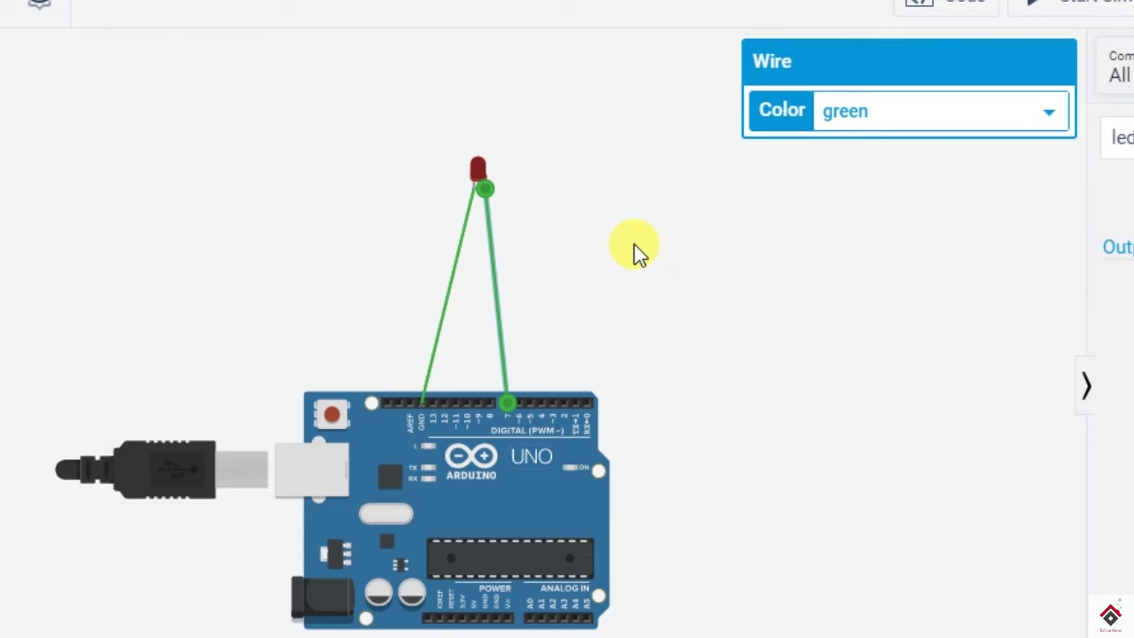
click(634, 251)
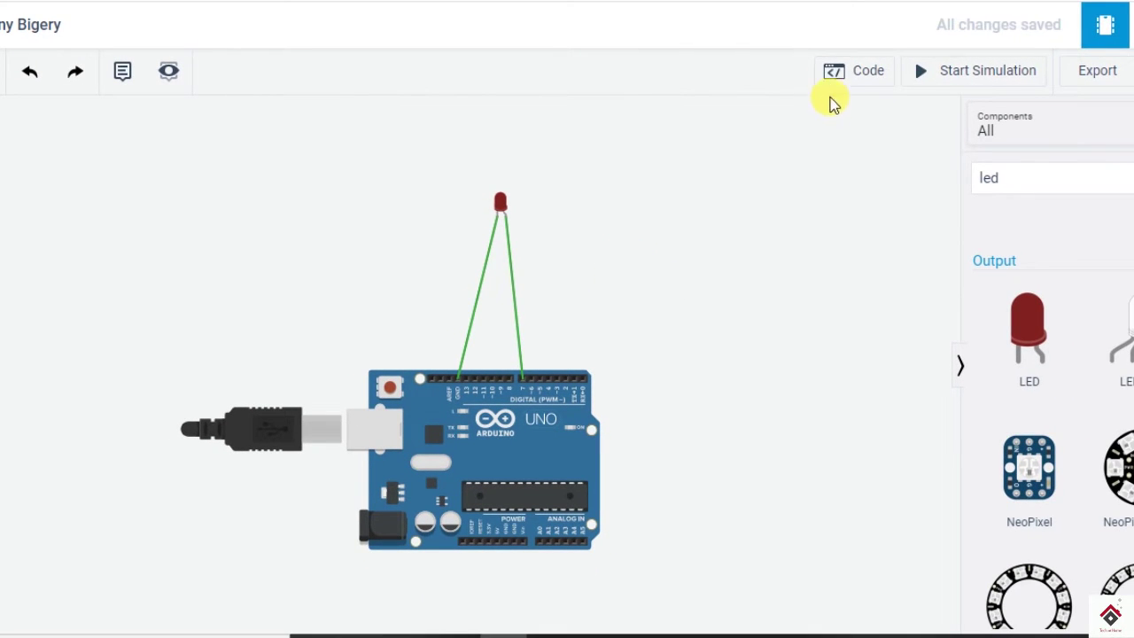
Open the Arduino's code editor, switch it from Blocks to Text mode, and delete all of the default code
click(866, 78)
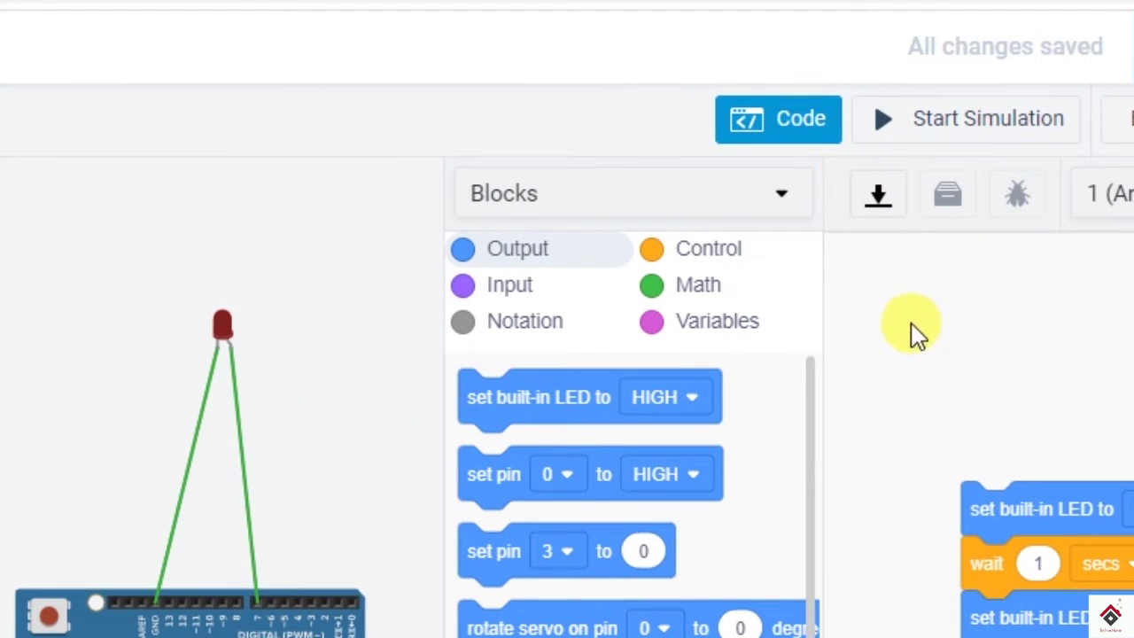
click(767, 199)
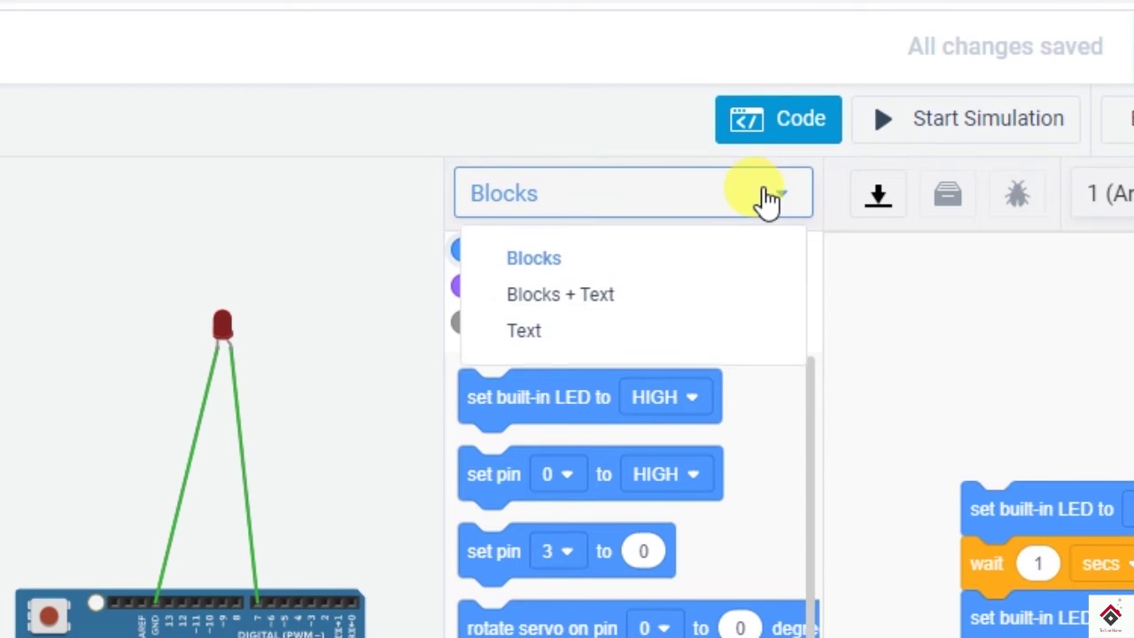
click(554, 342)
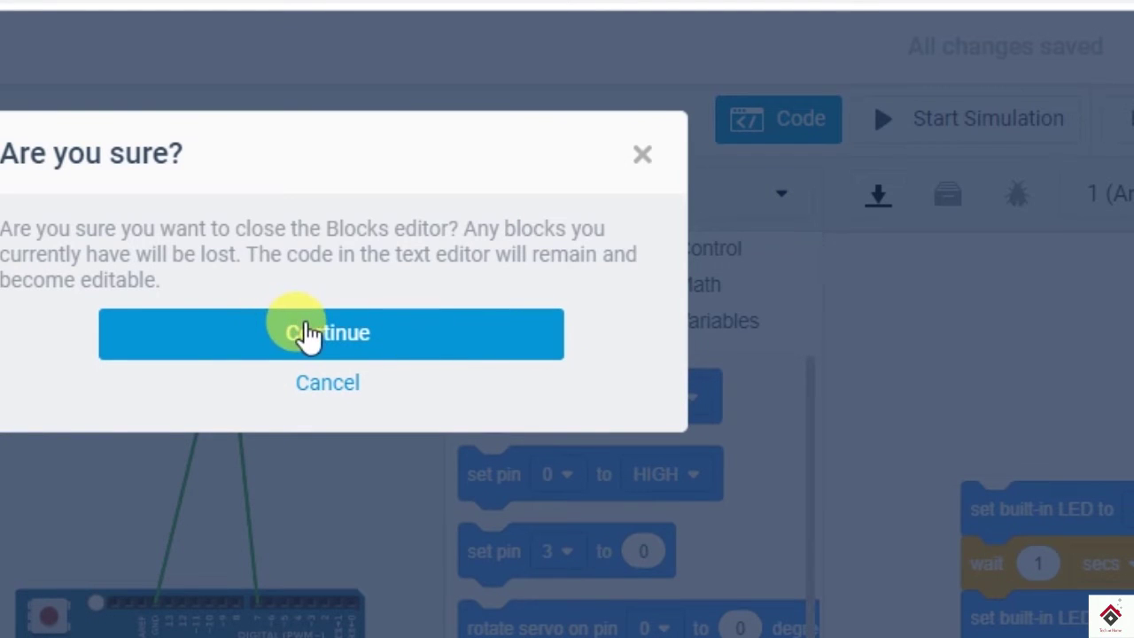
click(301, 333)
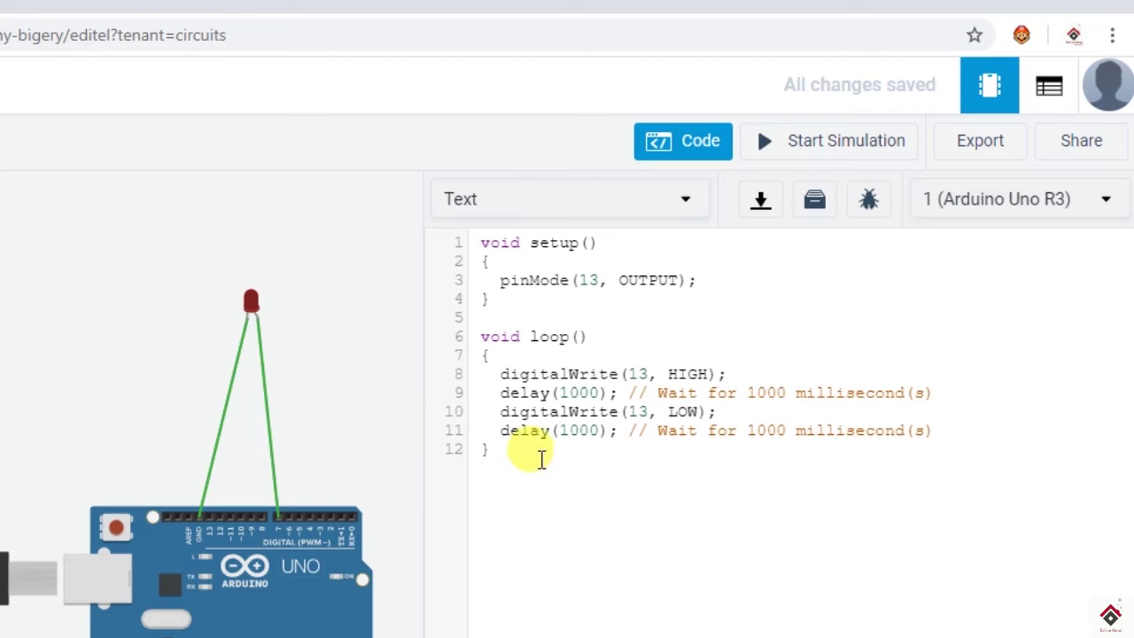
drag(539, 458, 466, 238)
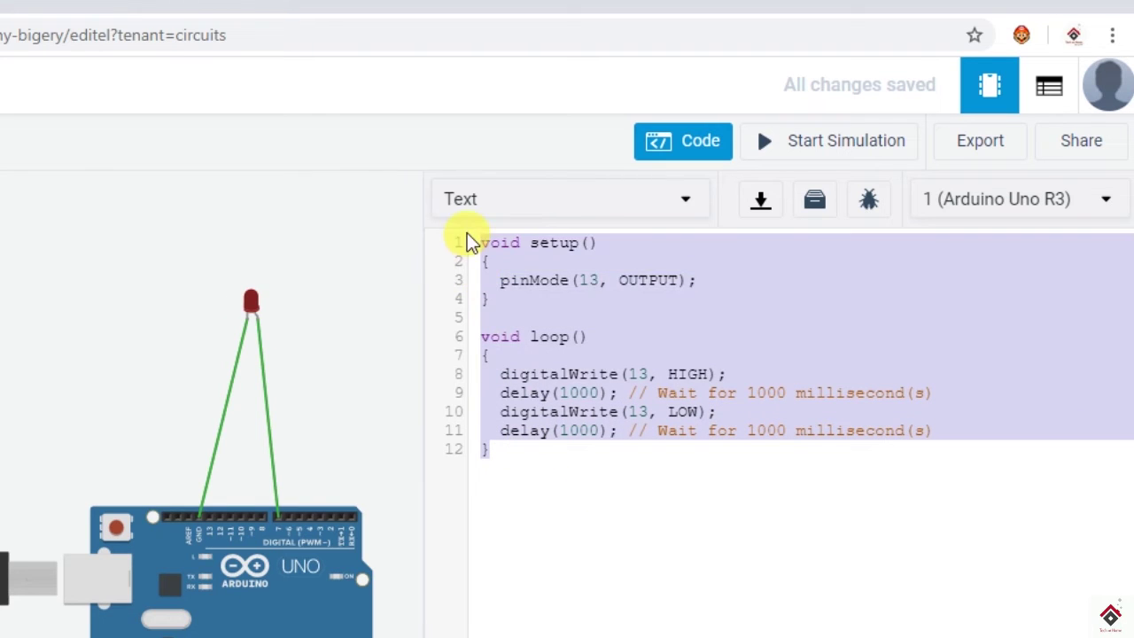
key(BackSpace)
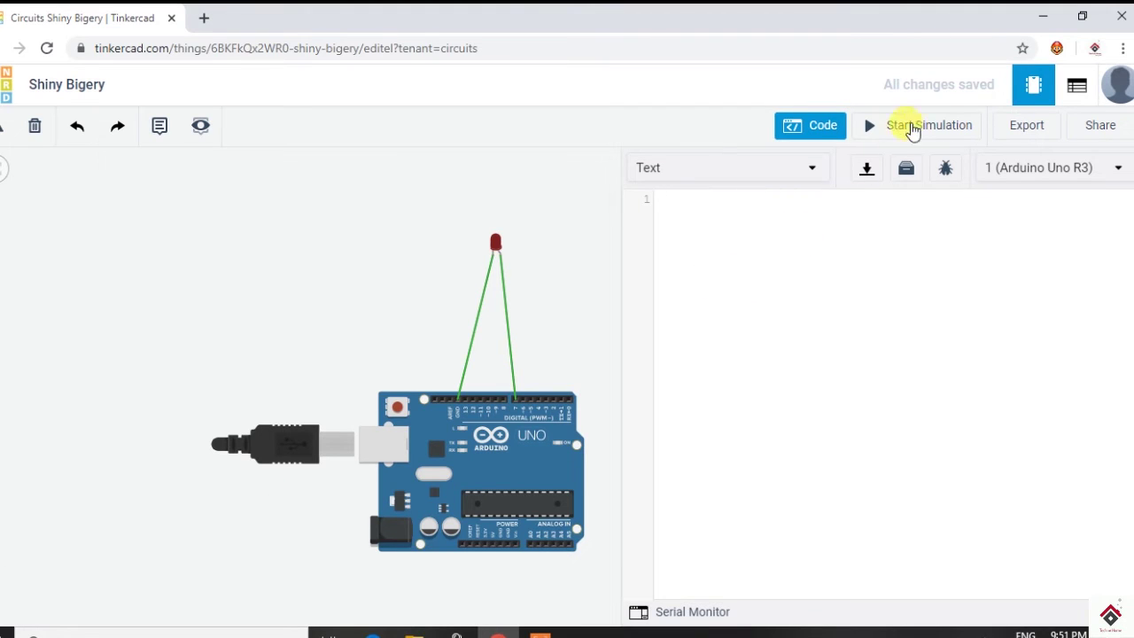
Switch to the led_blink folder, open the led_blink sketch in the Arduino IDE, copy its code, and return to Tinkercad
click(1042, 17)
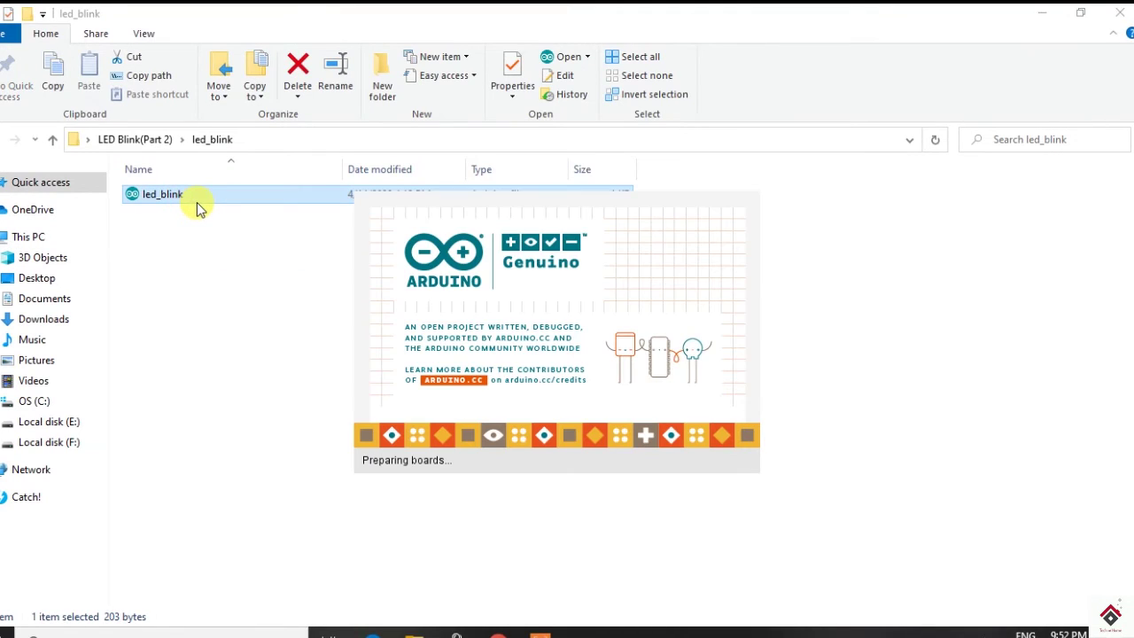
click(539, 361)
click(704, 88)
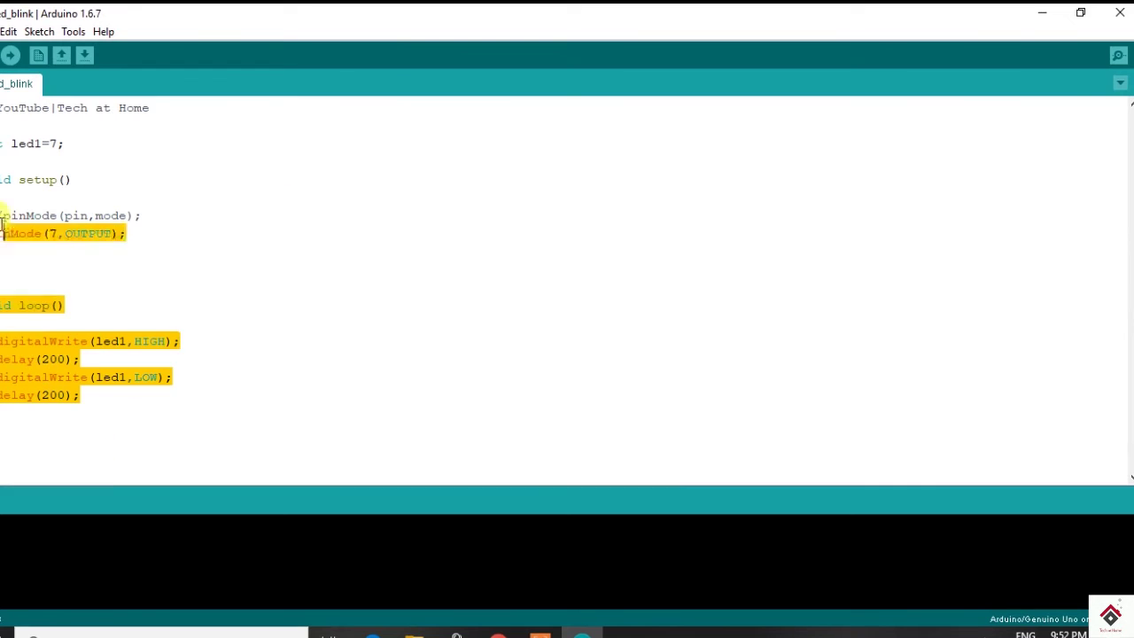
click(1042, 13)
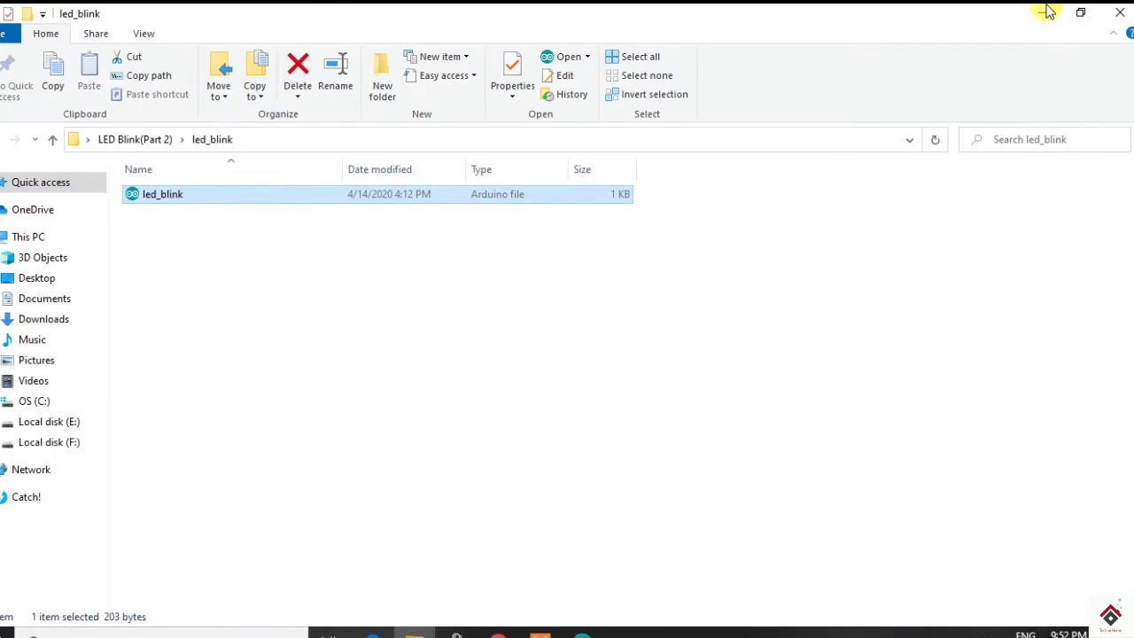
click(1051, 9)
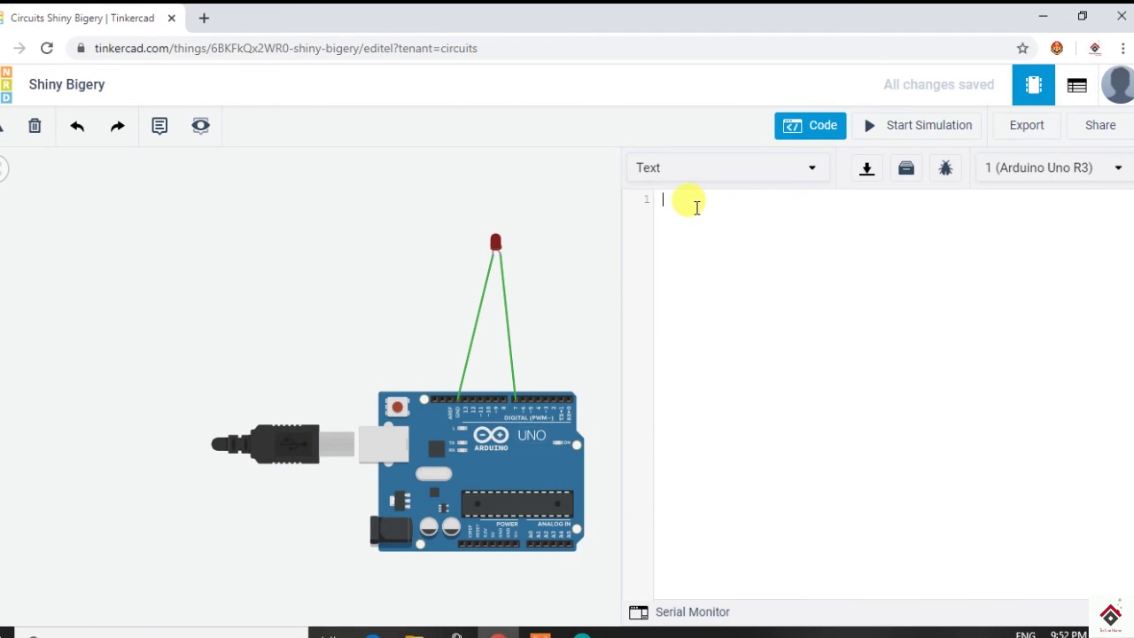
Paste the copied led_blink code into the empty code editor and start the simulation to check the LED
key(ctrl+v)
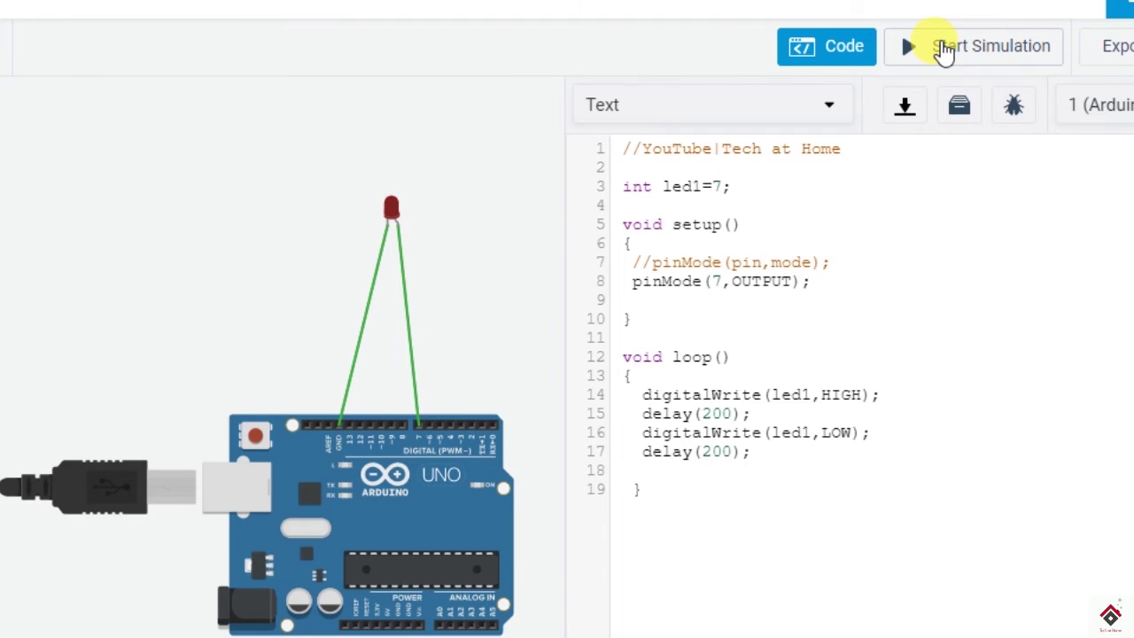
click(944, 49)
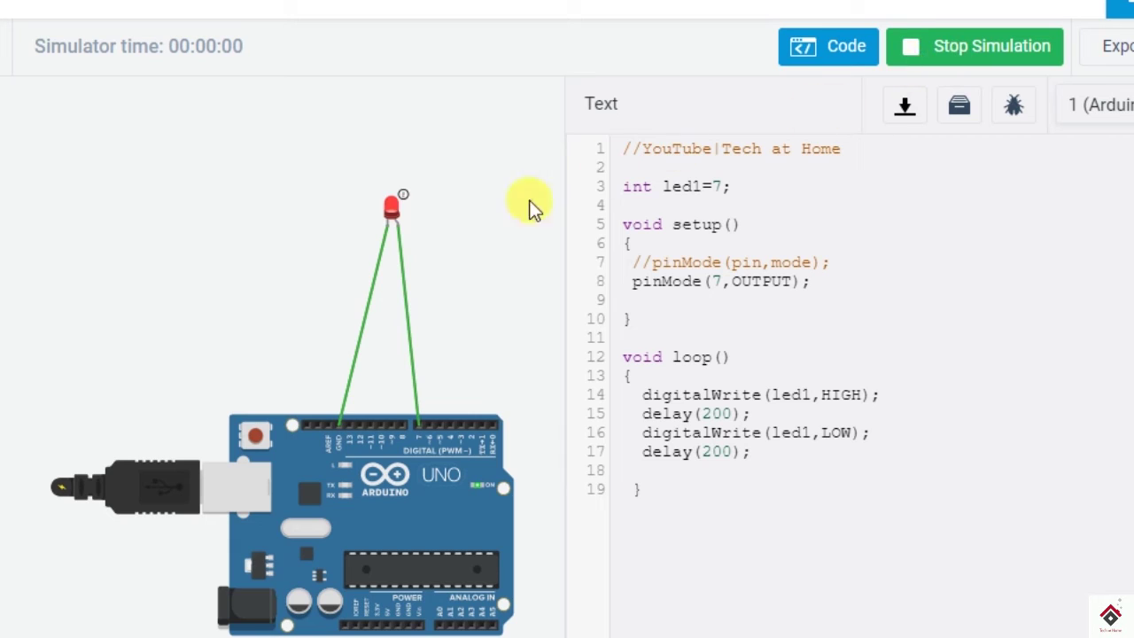
click(416, 228)
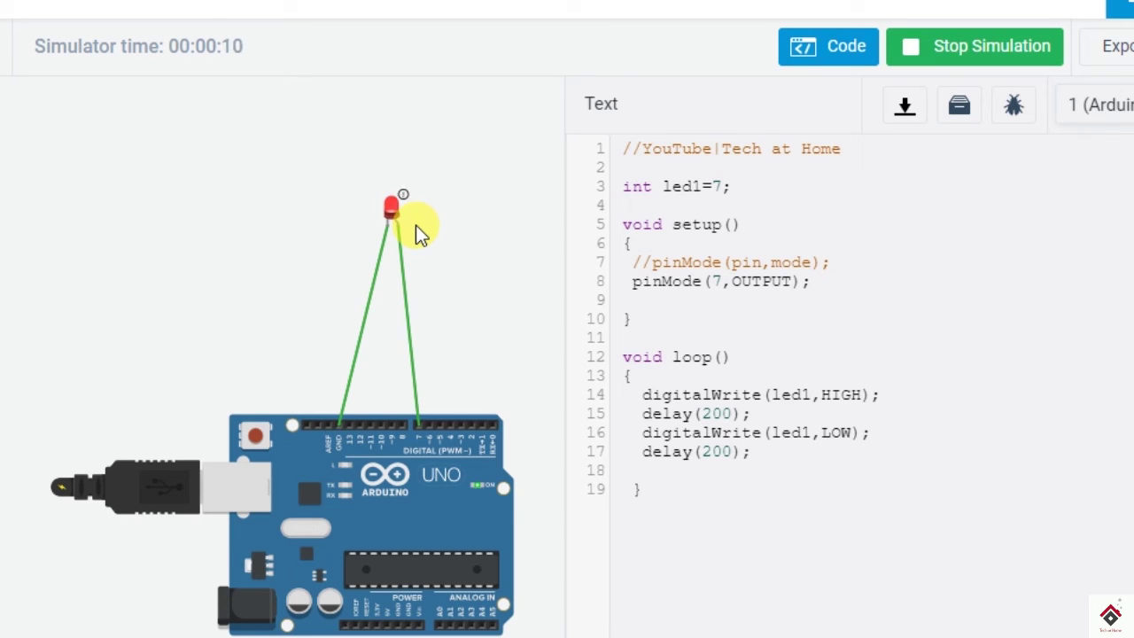
Stop the simulation, set both delay values in the loop to 1000, and start the simulation again
click(708, 414)
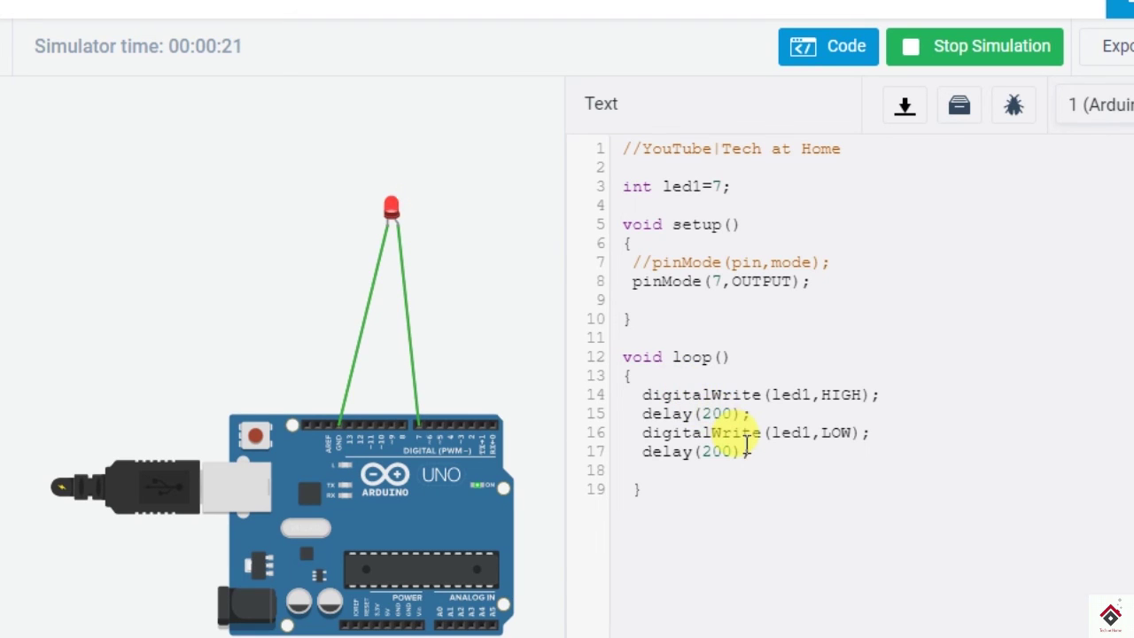
click(747, 448)
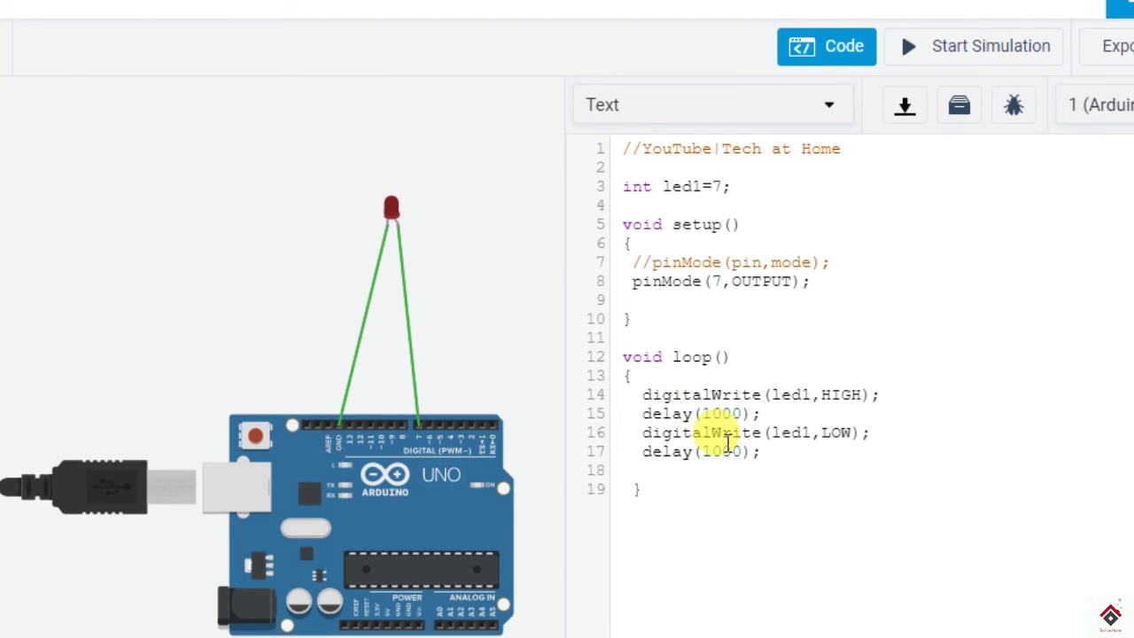
click(981, 55)
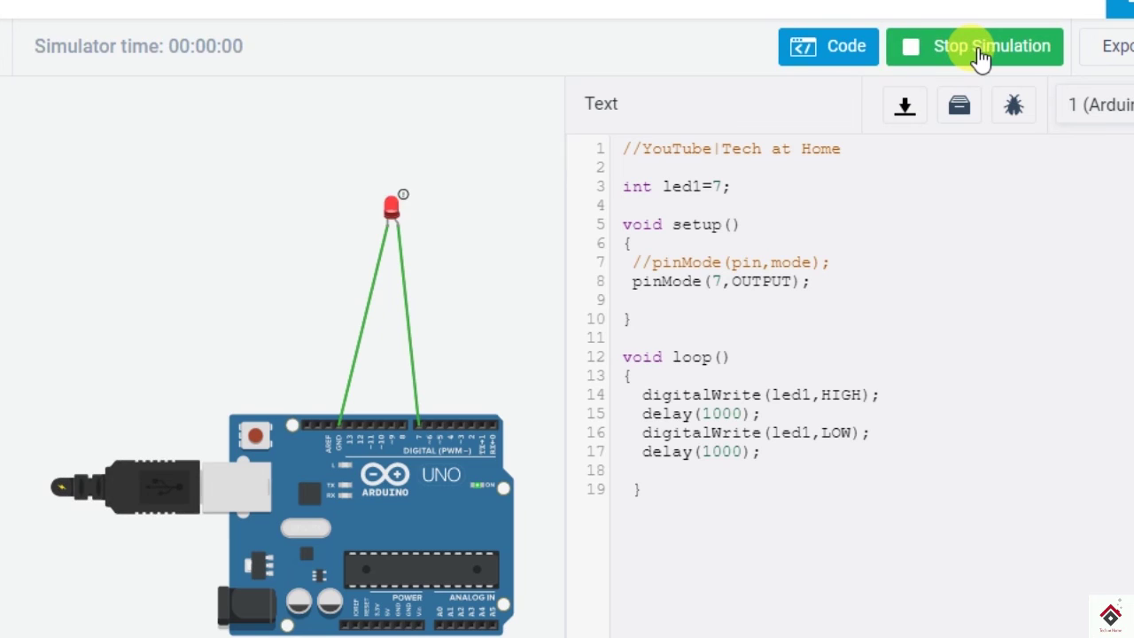